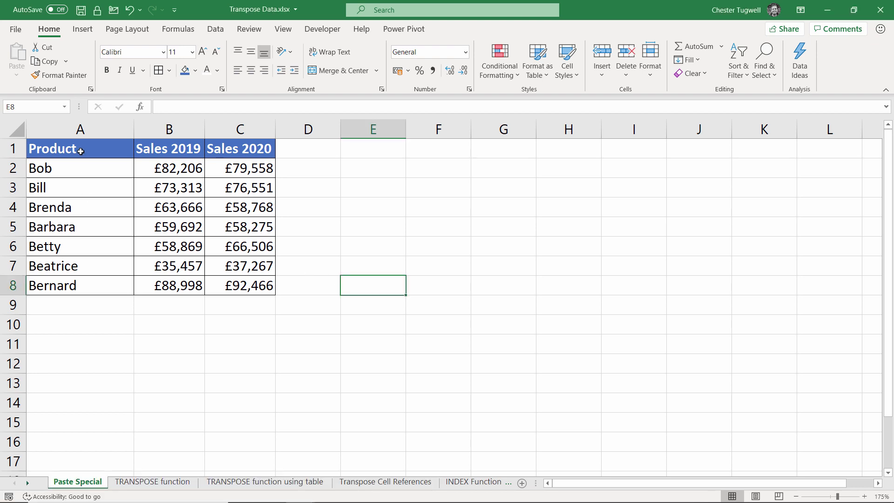
Copy the sales table A1:C8.
left_click_drag(77, 149, 226, 282)
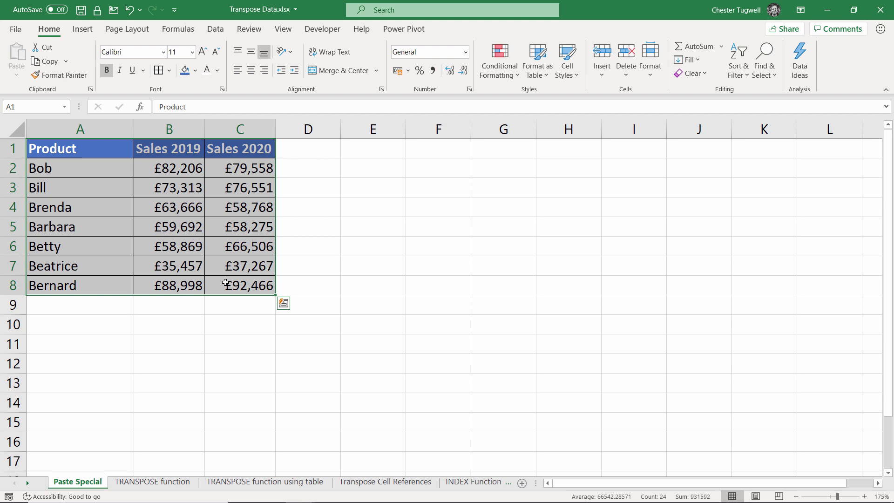
key("ctrl+c")
right_click(164, 215)
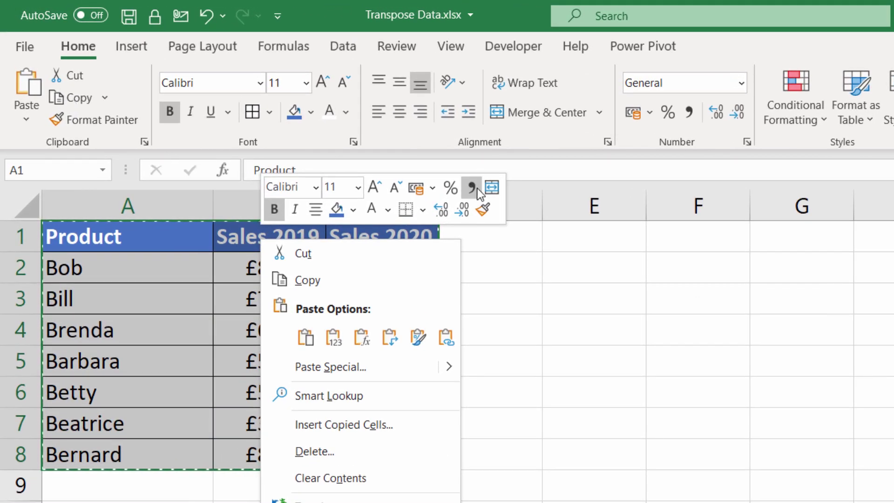
left_click(571, 237)
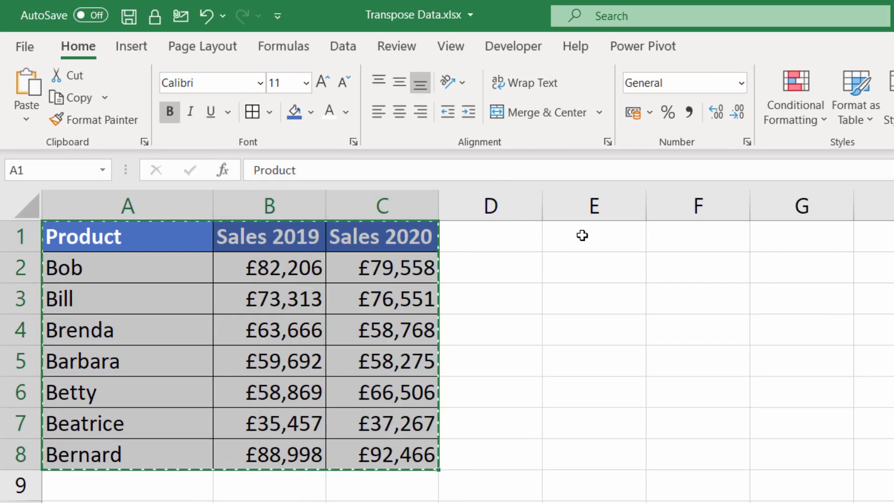
Paste the table transposed at E1, then undo that paste.
left_click(581, 235)
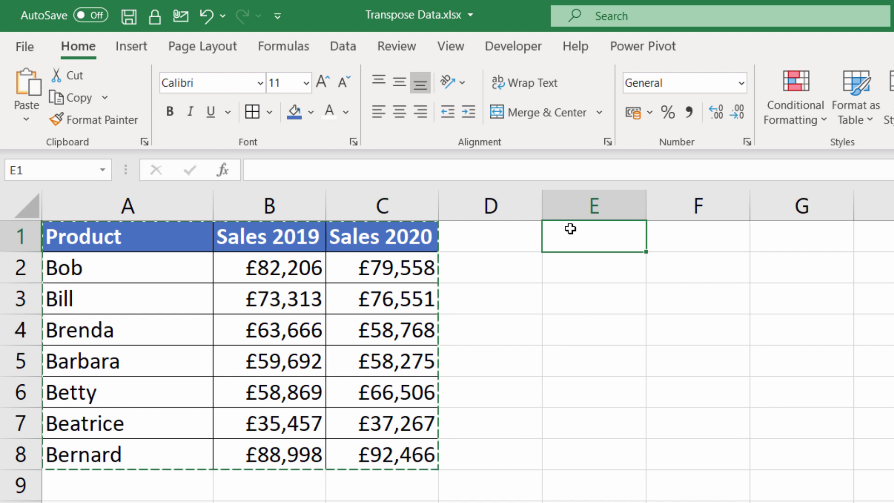
left_click(33, 123)
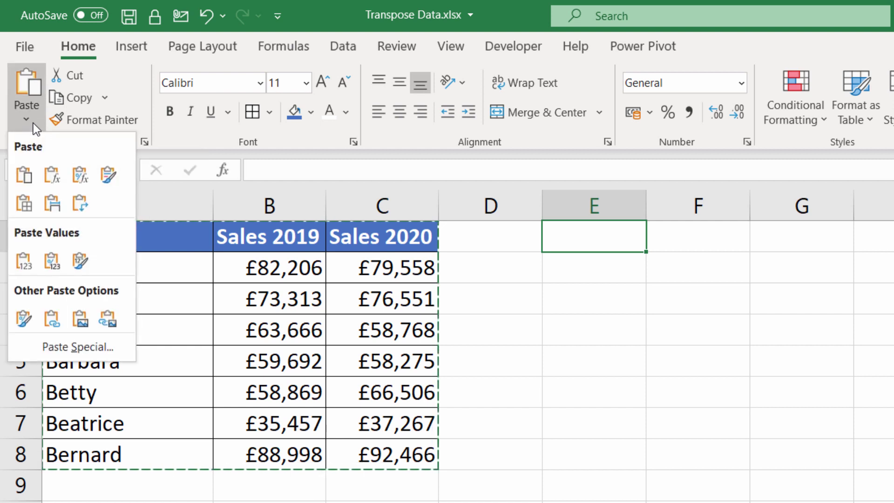
left_click(81, 207)
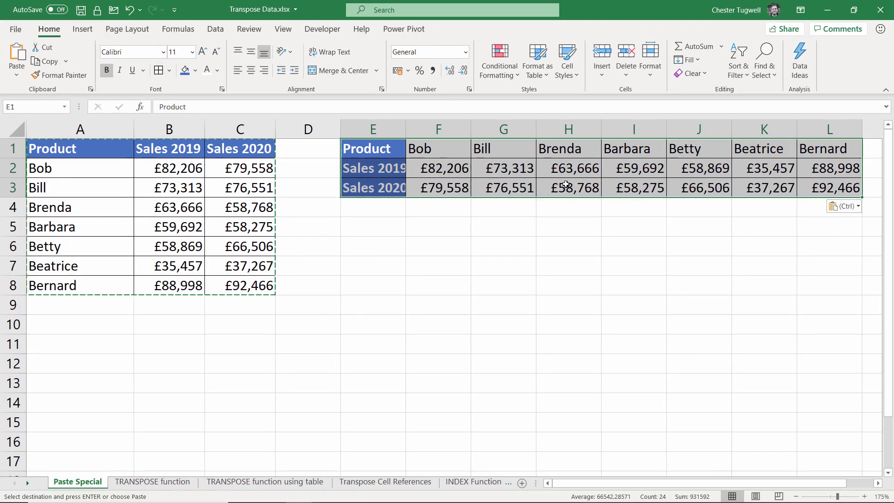
key("ctrl+z")
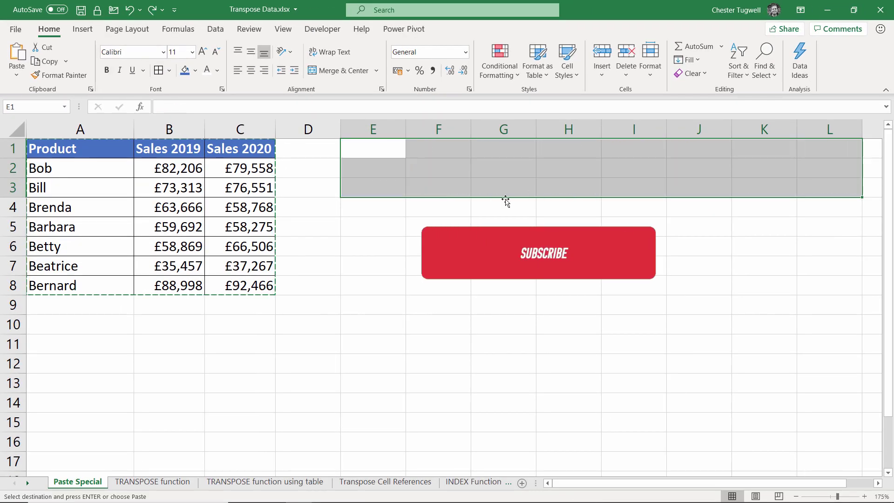
left_click(357, 148)
right_click(358, 148)
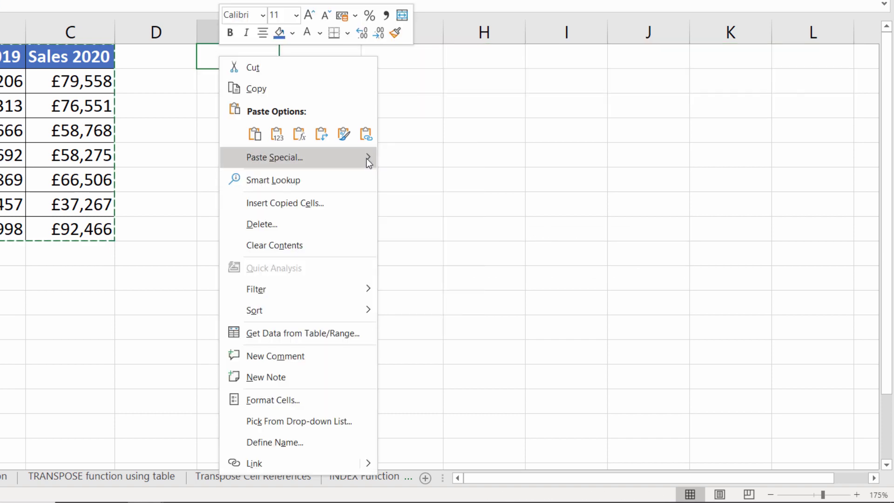
mouse_move(367, 158)
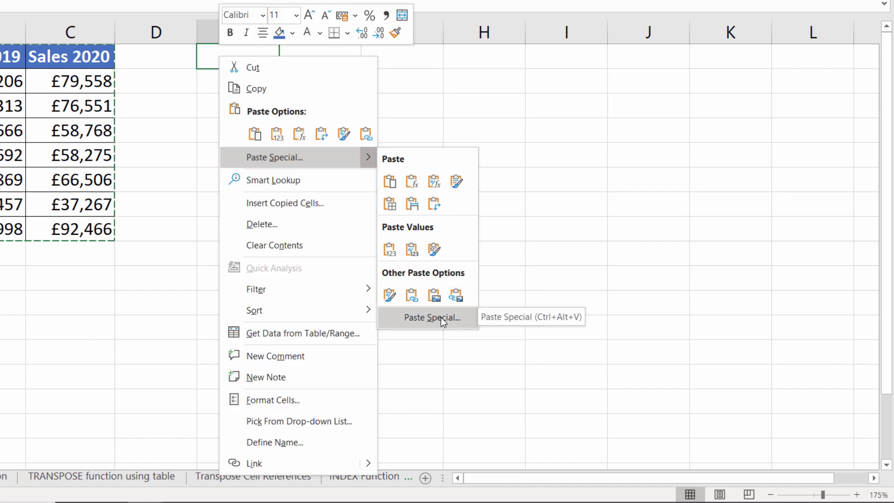
left_click(440, 316)
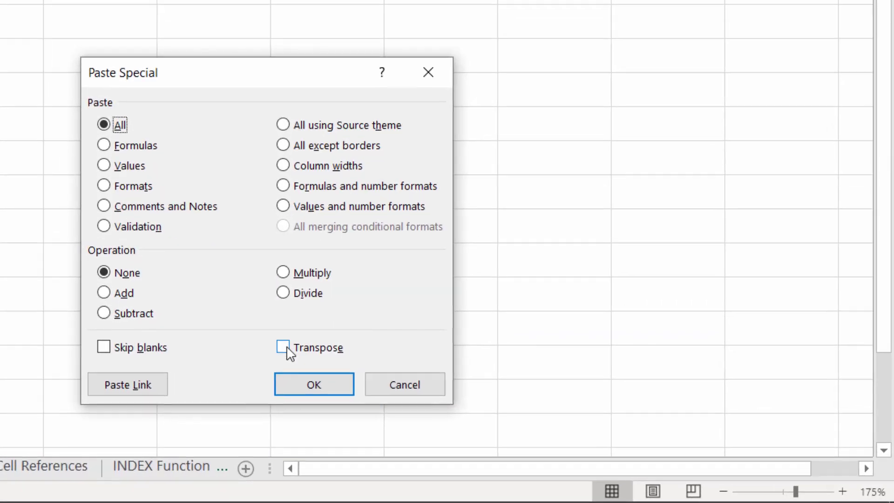
left_click(283, 348)
left_click(298, 385)
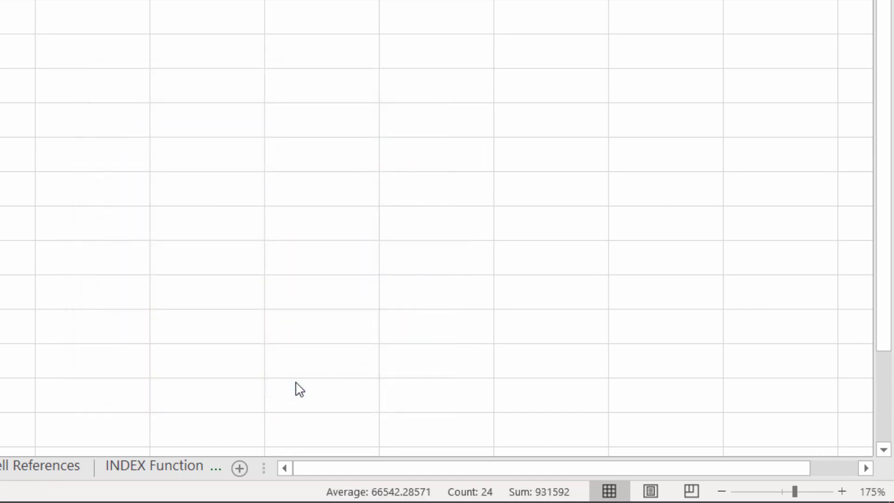
key("ctrl+z")
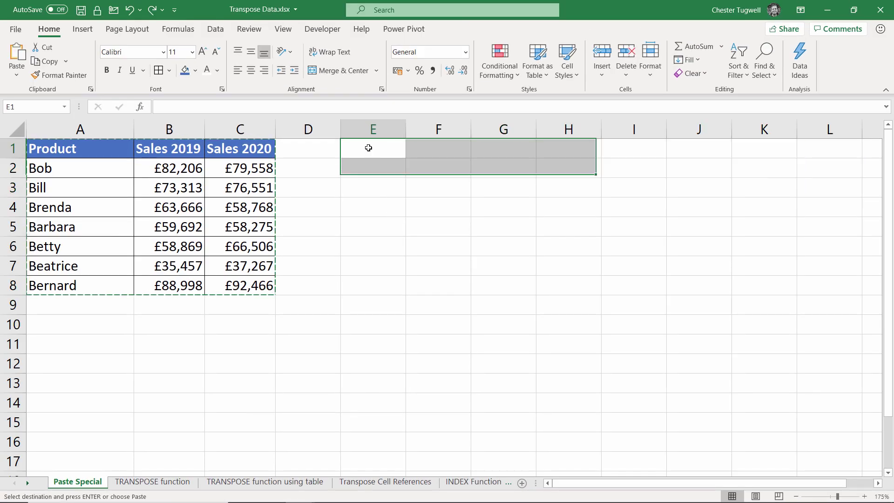
Paste the copied table transposed at E1 with Paste Special's Transpose option.
left_click(369, 148)
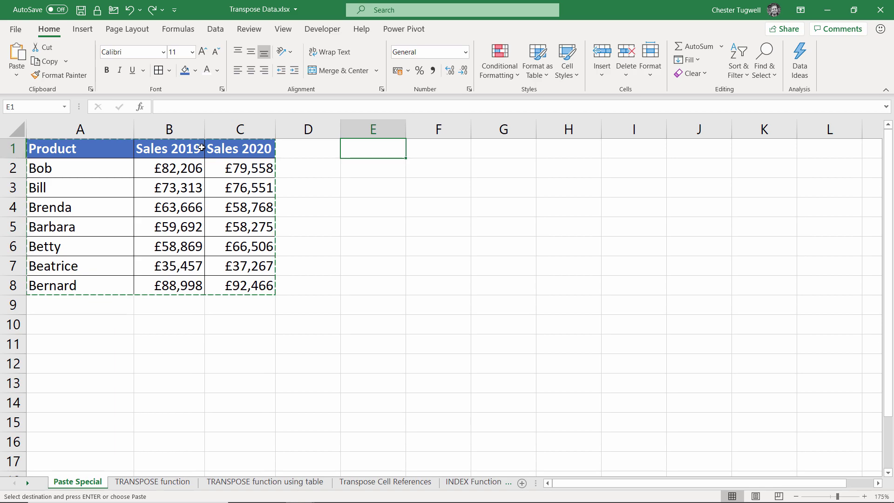
key("ctrl+alt+v")
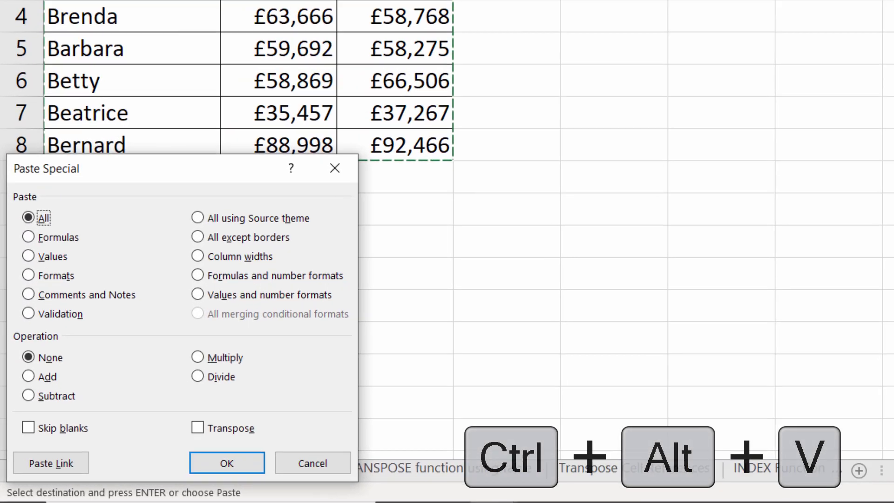
left_click_drag(139, 136, 279, 0)
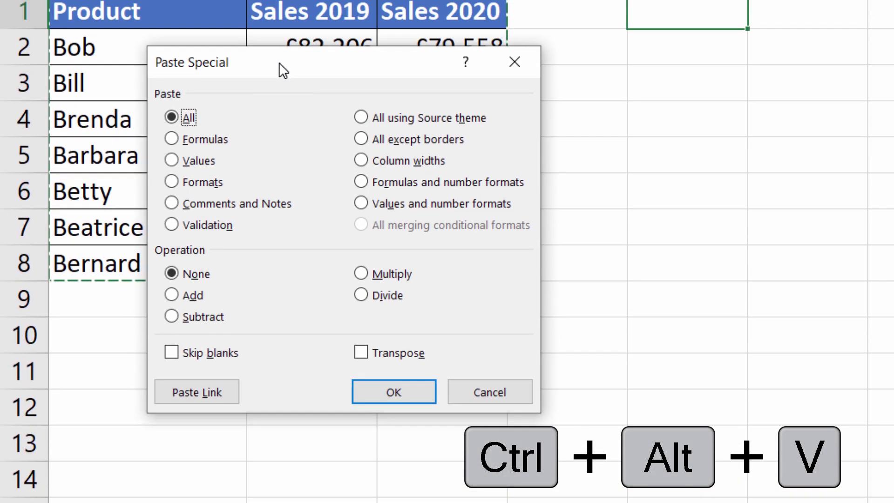
key("e")
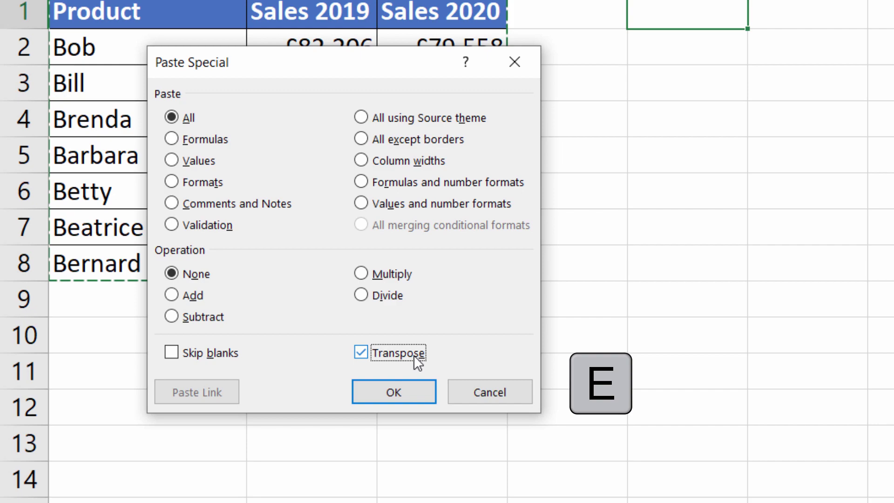
key("Return")
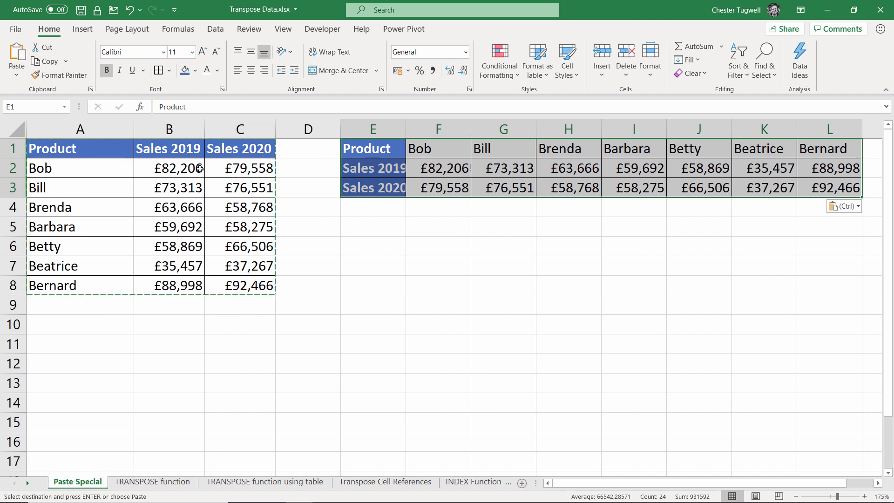
key("Escape")
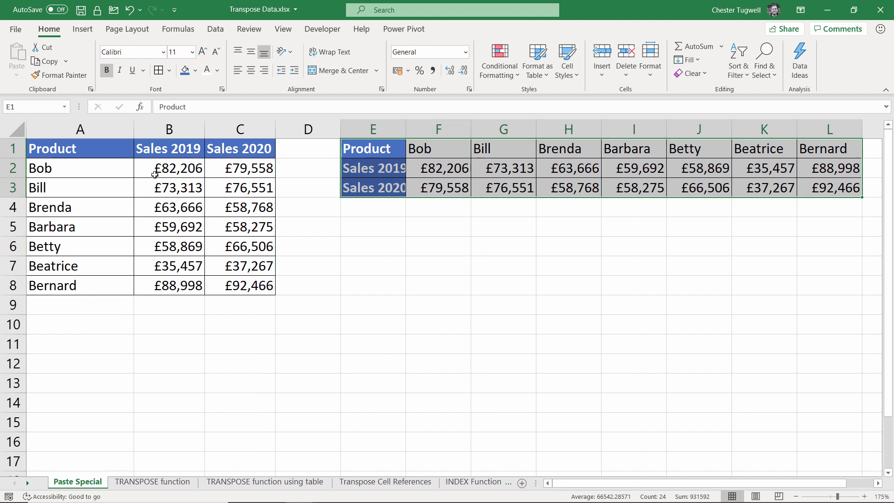
Change A2 from Bob to Keith.
left_click(96, 170)
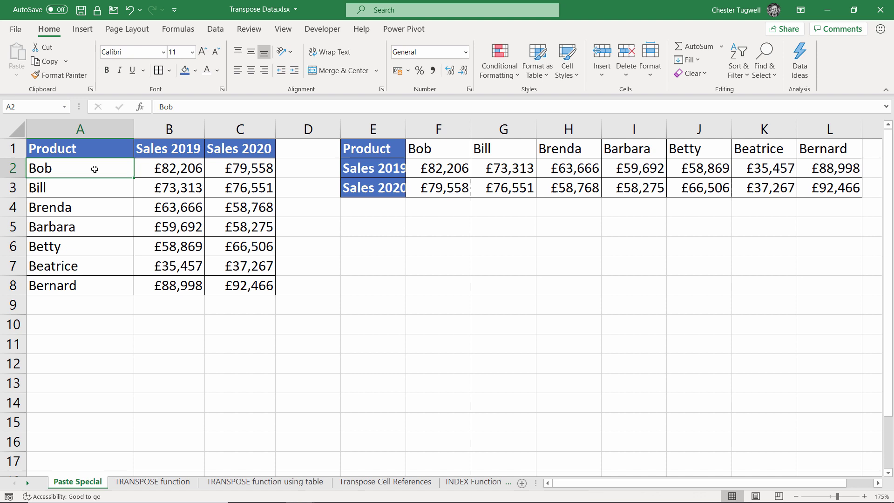
type("Keith")
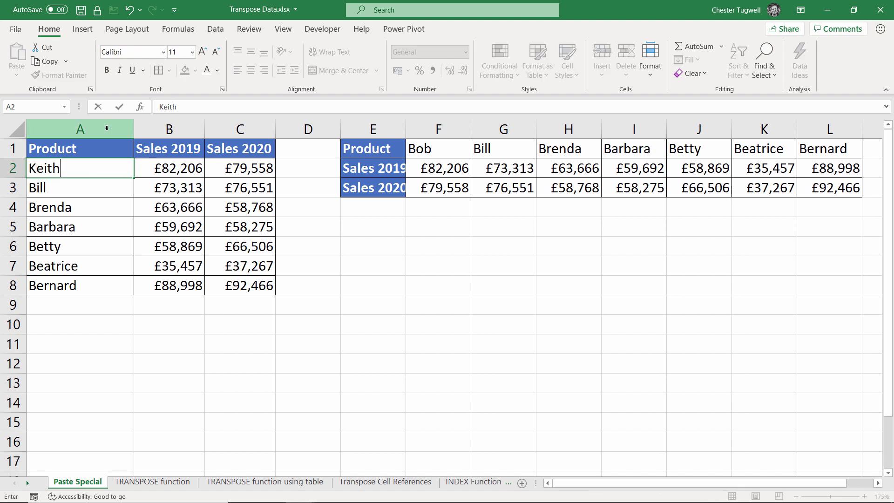
key("Return")
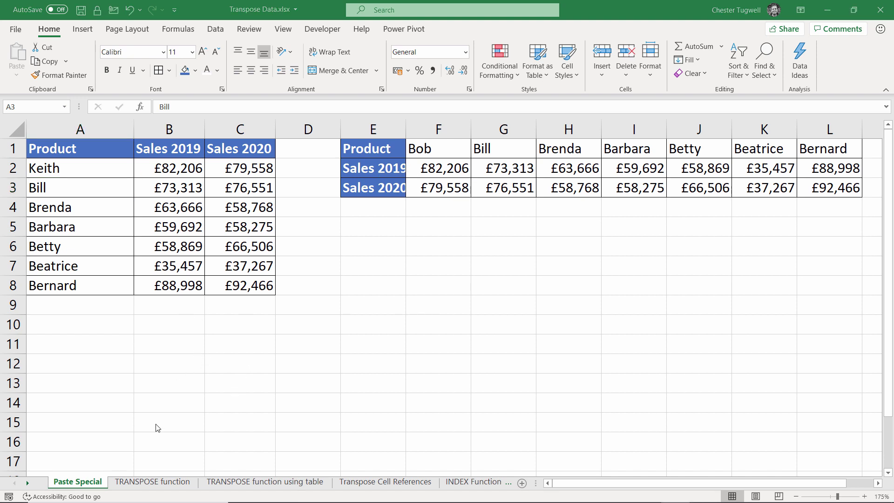
left_click(154, 482)
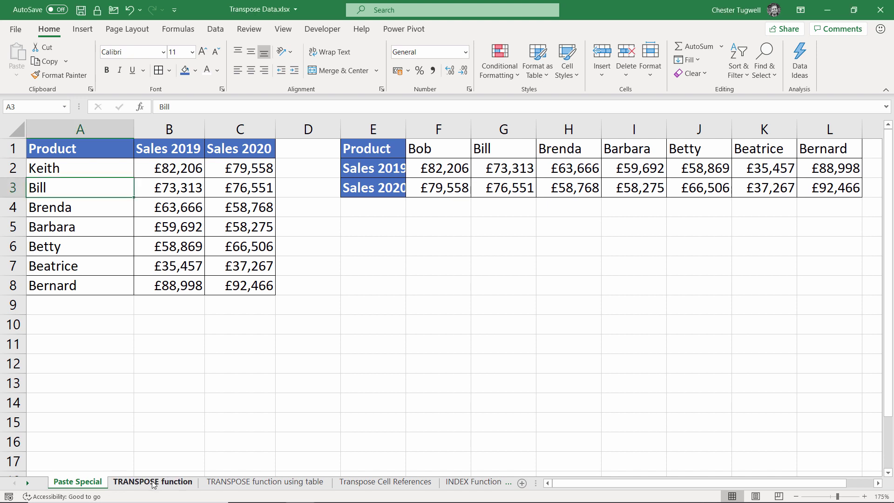
On the TRANSPOSE function sheet, enter =TRANSPOSE(A1:C8) in E1 so it spills into E1:L3.
left_click(154, 483)
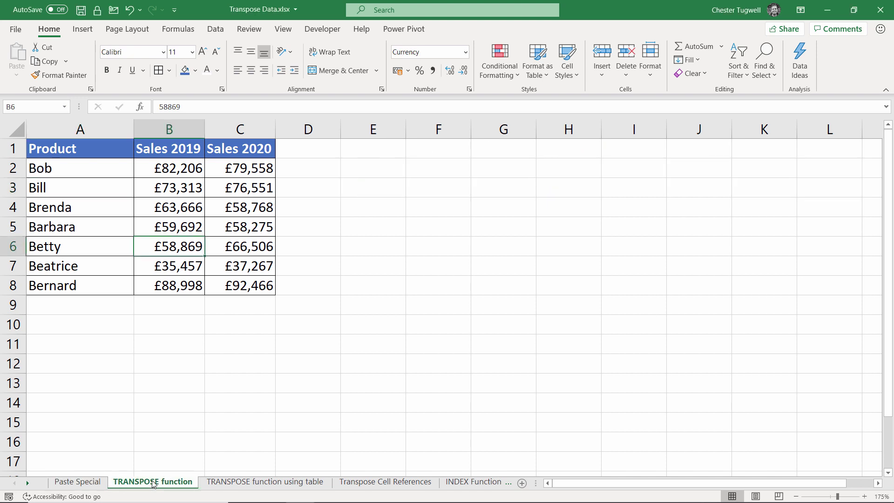
left_click(377, 152)
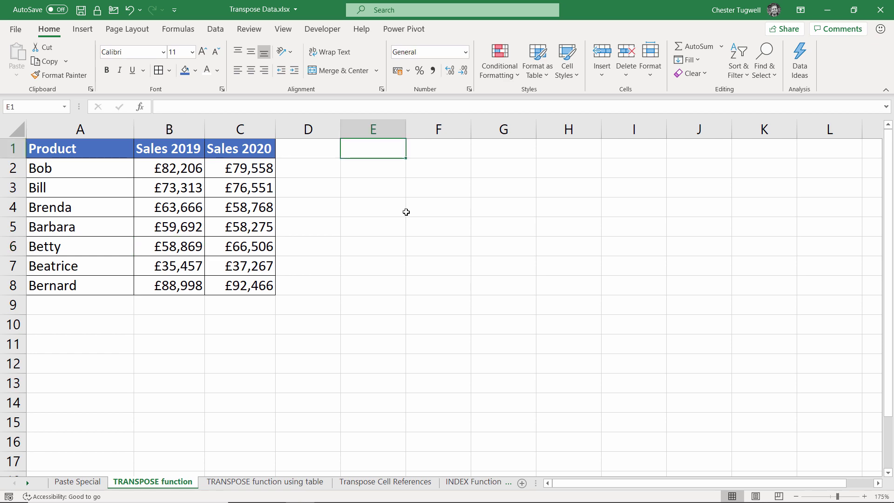
type("=tr")
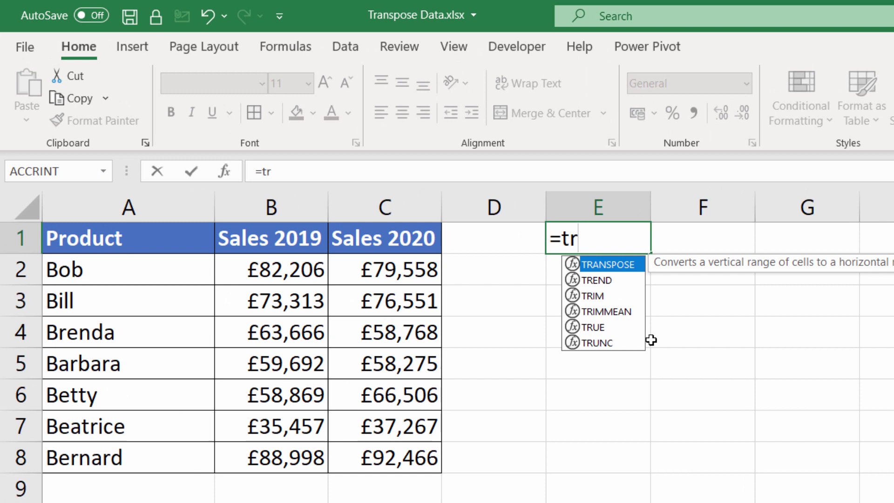
double_click(608, 264)
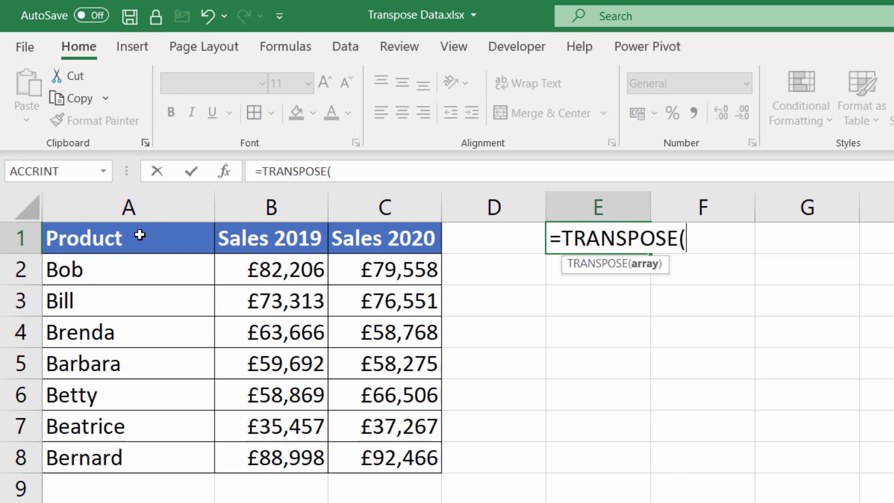
left_click_drag(139, 236, 371, 447)
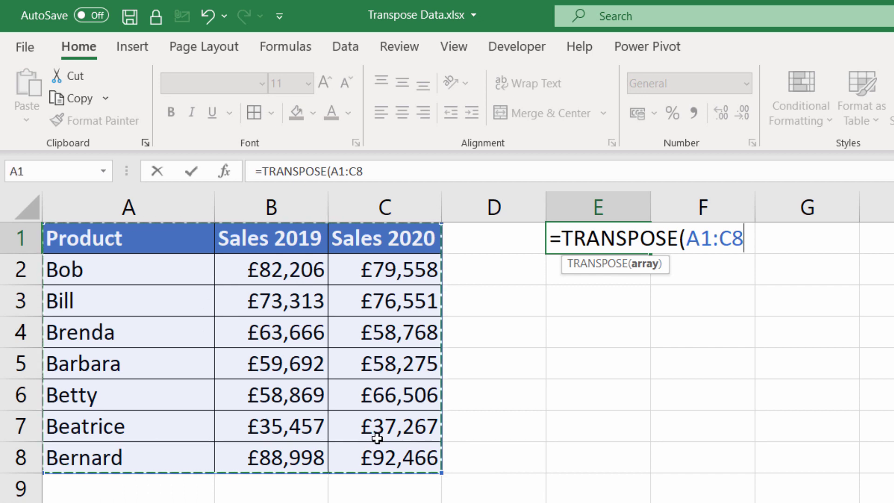
type(")")
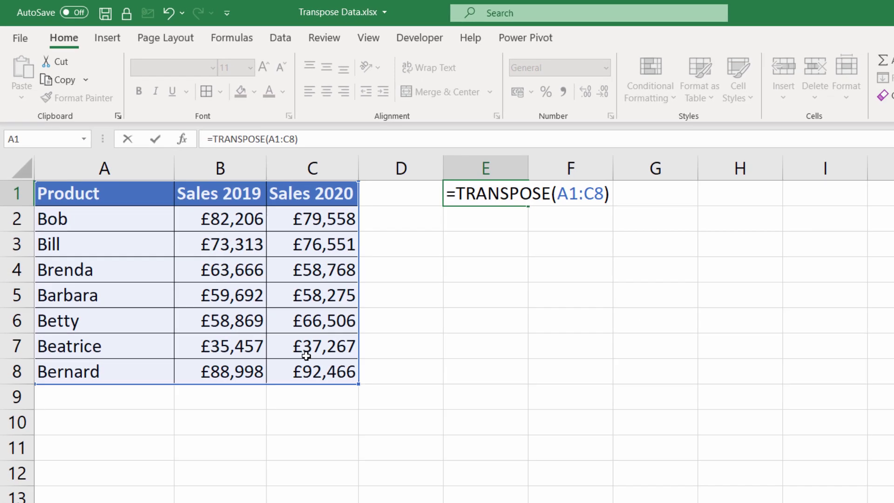
key("Return")
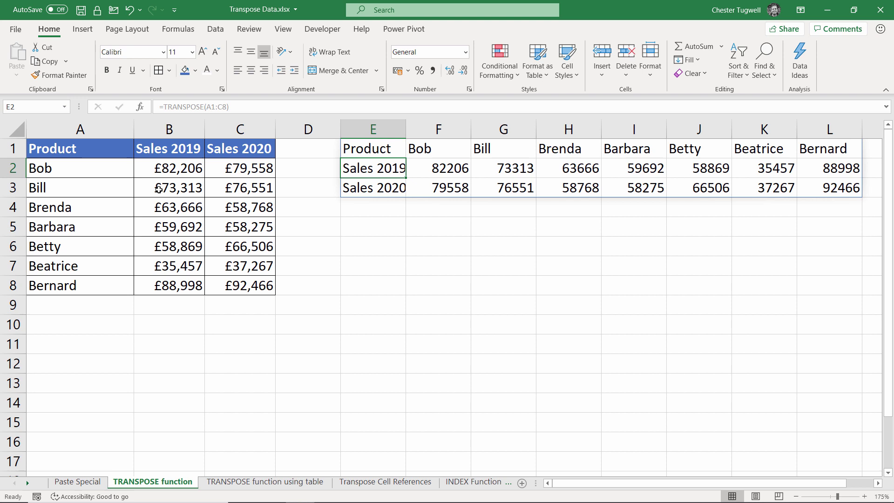
Change A2 from Bob to Keith.
left_click(112, 171)
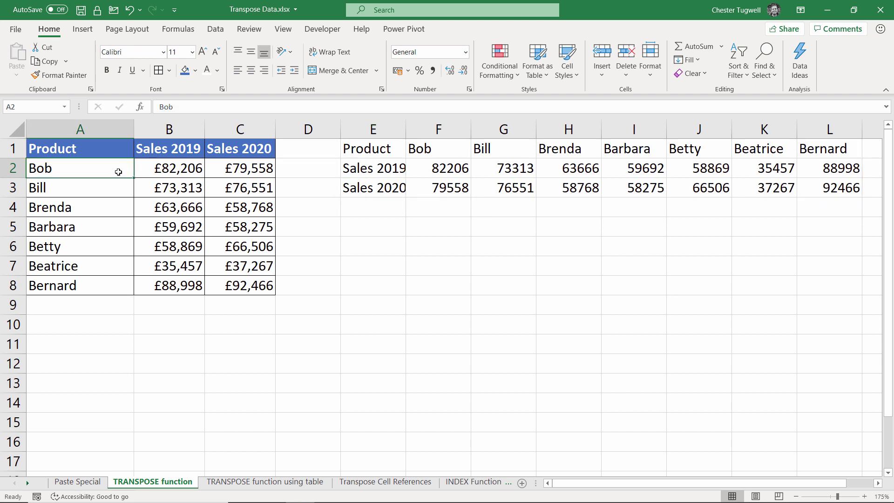
type("Keith")
key("Return")
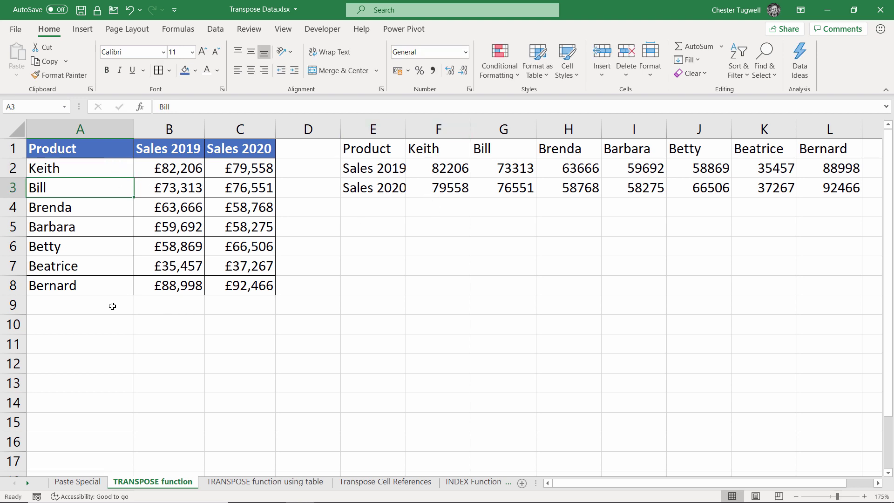
Type James into A9 as a new product below the table.
left_click(80, 304)
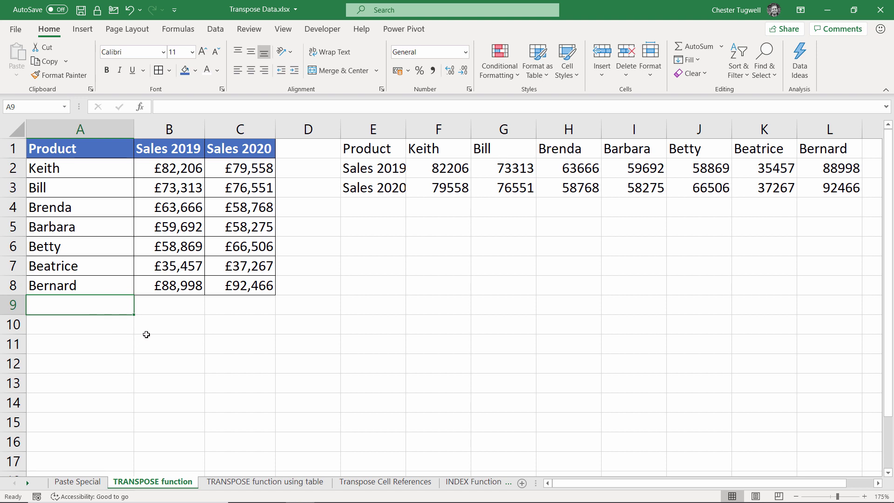
type("James")
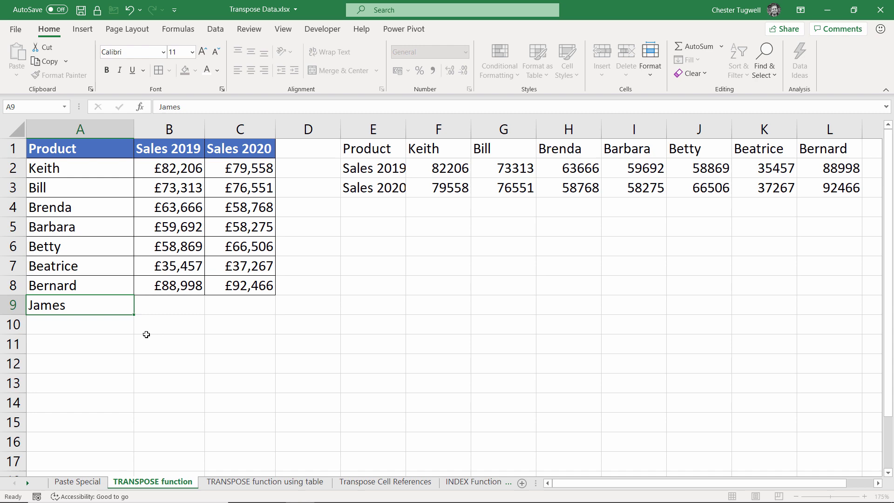
key("Tab")
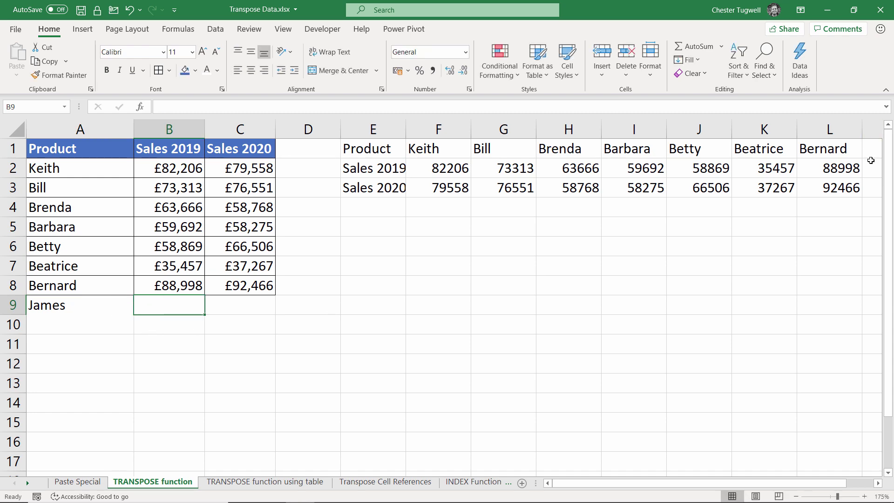
left_click_drag(843, 486, 760, 488)
On the TRANSPOSE function using table sheet, turn A1:C8 into a table with headers.
left_click(286, 483)
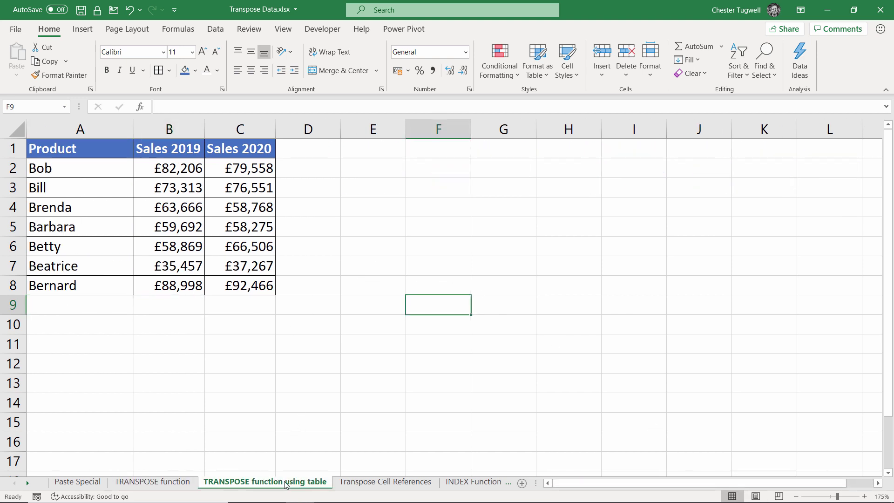
left_click(168, 204)
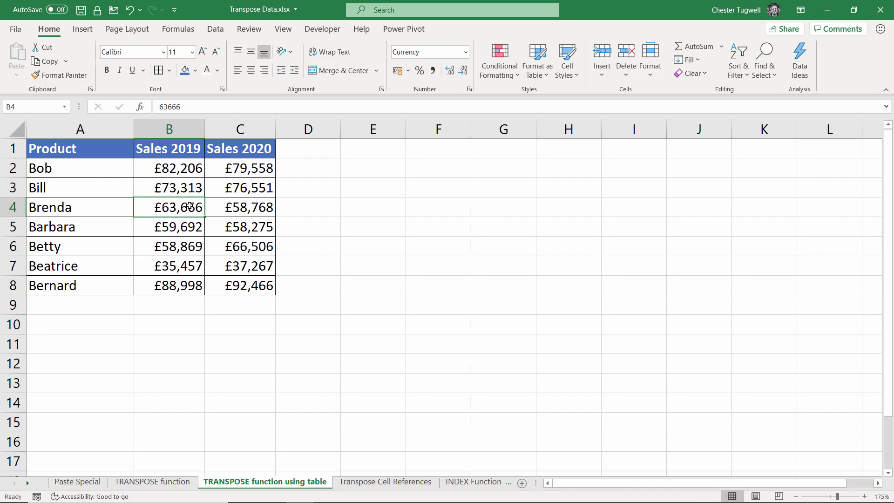
left_click(186, 187)
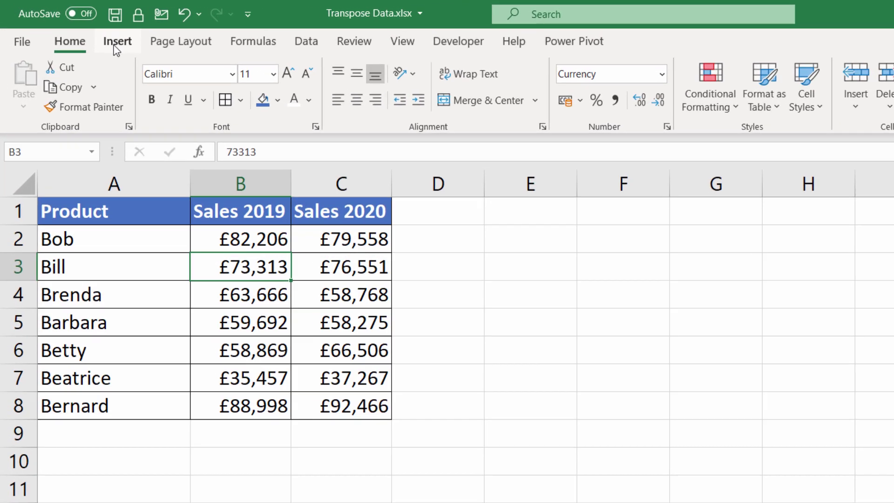
left_click(97, 36)
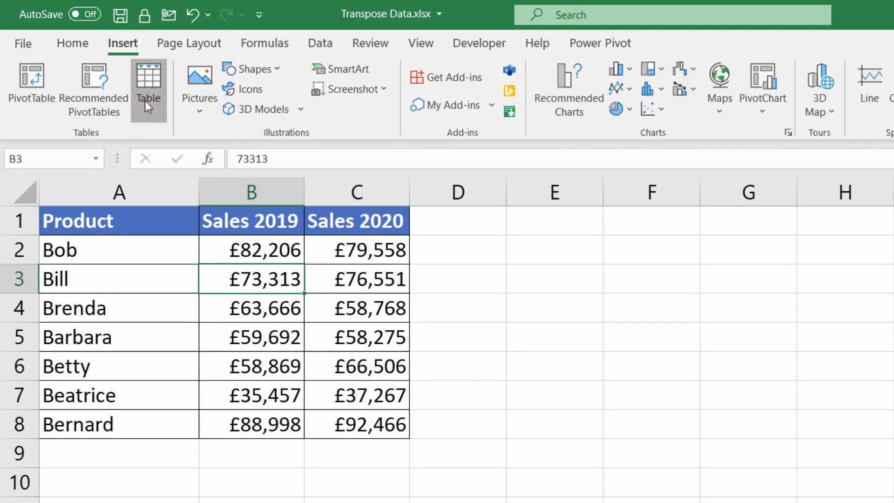
left_click(115, 78)
left_click(348, 445)
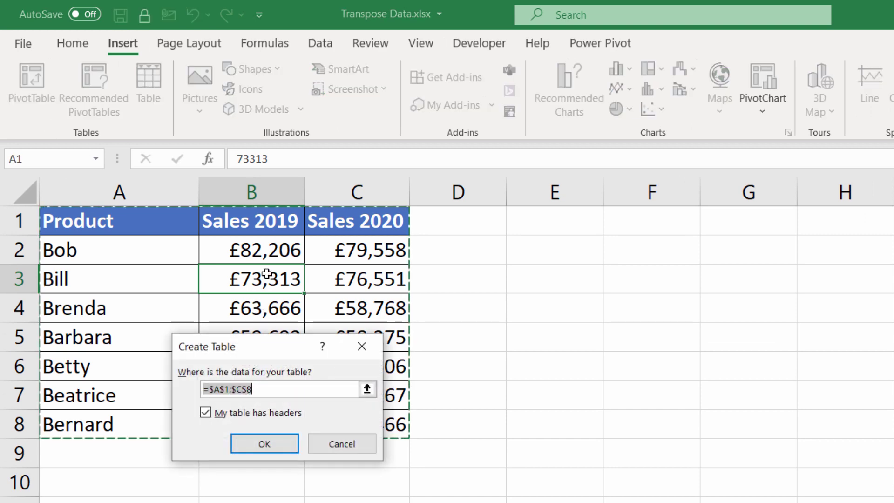
left_click_drag(247, 344, 515, 232)
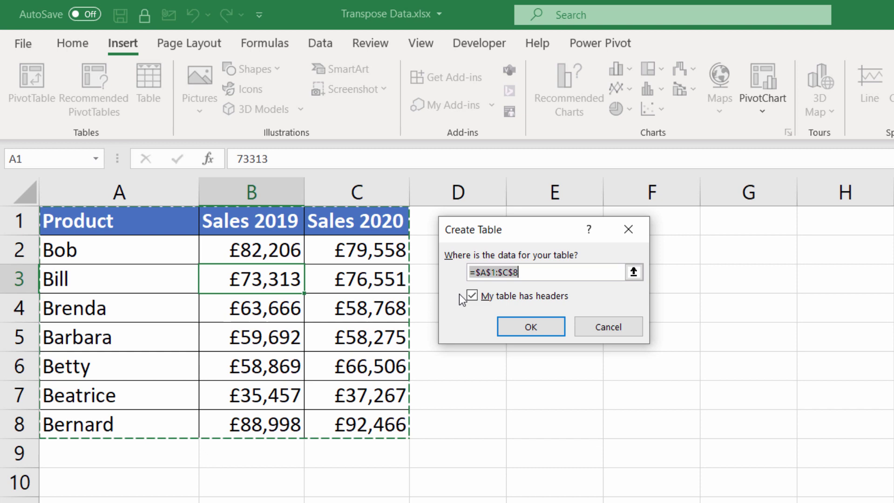
left_click(539, 328)
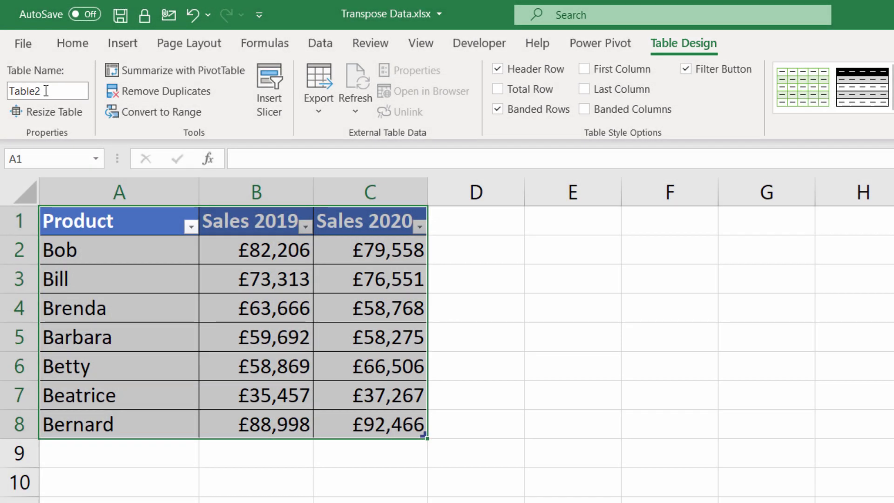
Rename the table from Table2 to SalesData.
left_click(46, 91)
key("BackSpace")
type("SalesData")
key("Return")
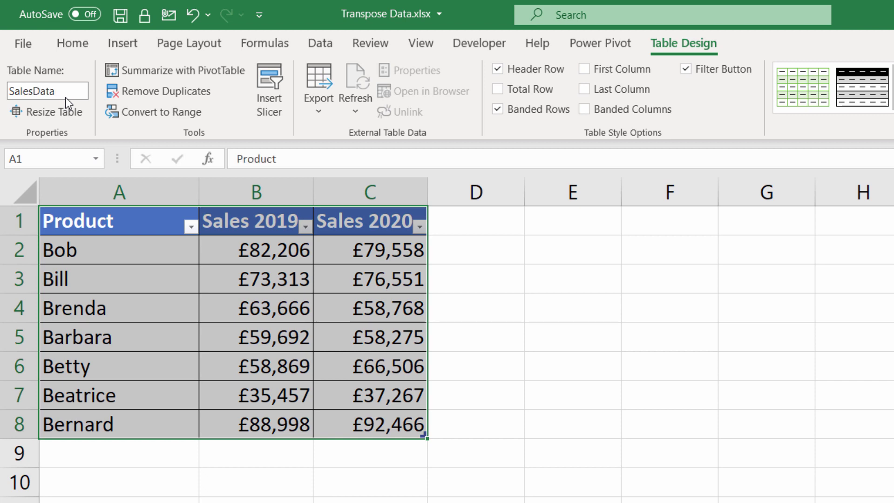
Enter =TRANSPOSE(SalesData[#All]) in E1 to spill the transposed table.
left_click(586, 215)
type("=")
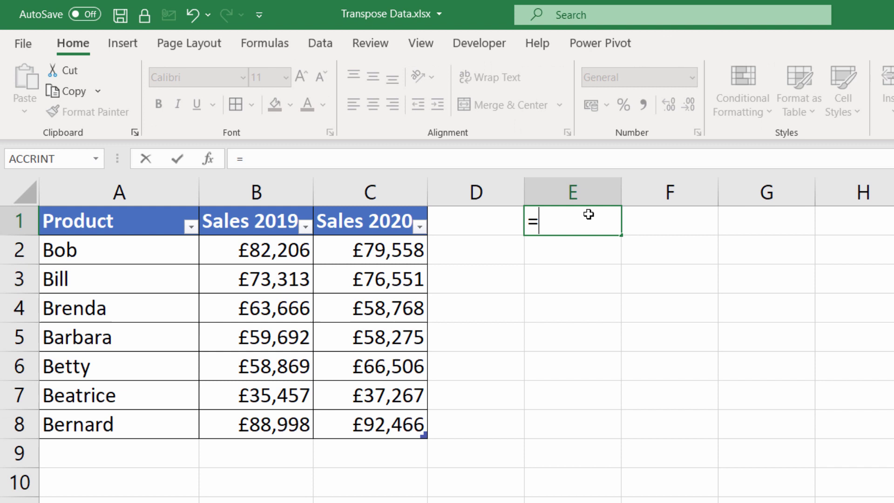
type("tra")
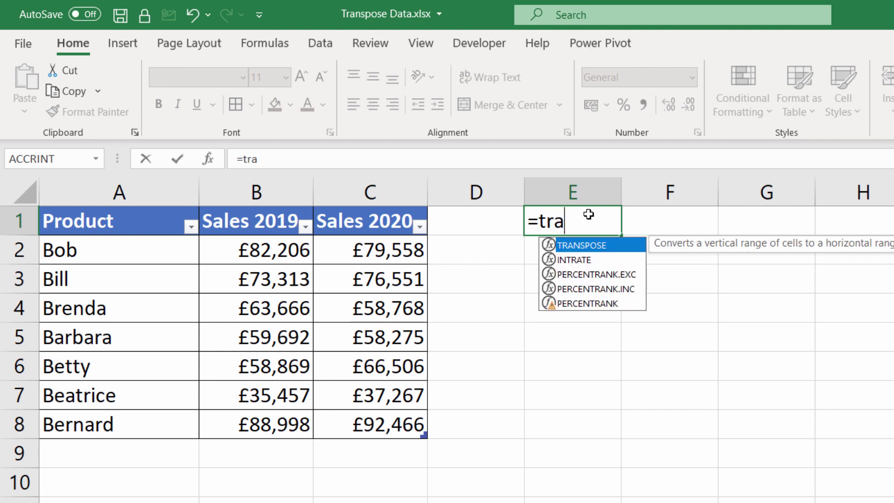
double_click(579, 245)
left_click_drag(95, 223, 369, 424)
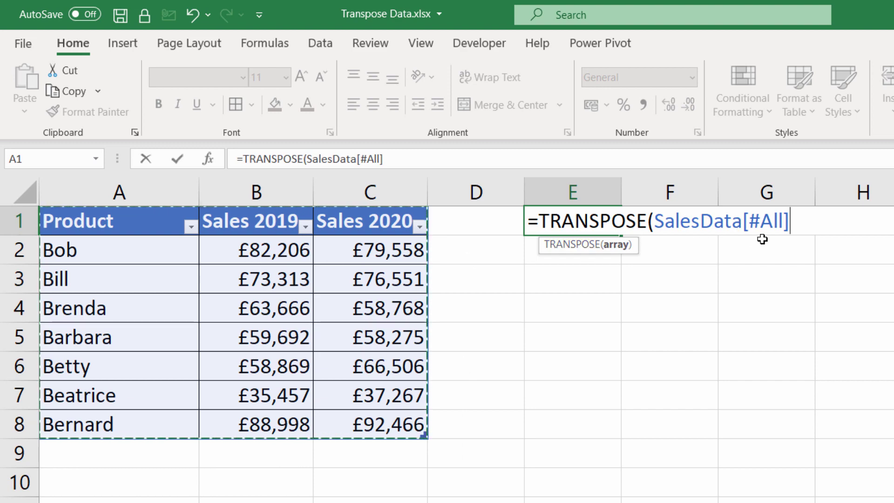
type(")")
key("Return")
Add James with 99328 and 37363 in A9:C9, extending the table.
left_click(91, 445)
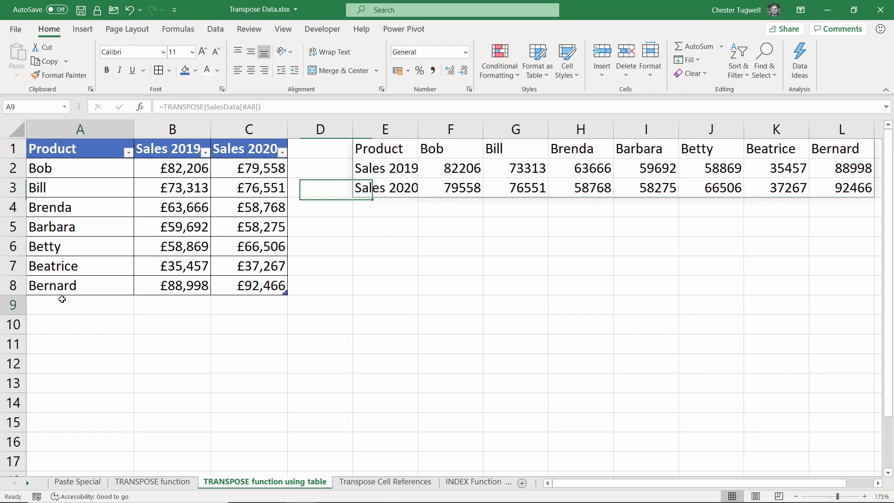
type("James")
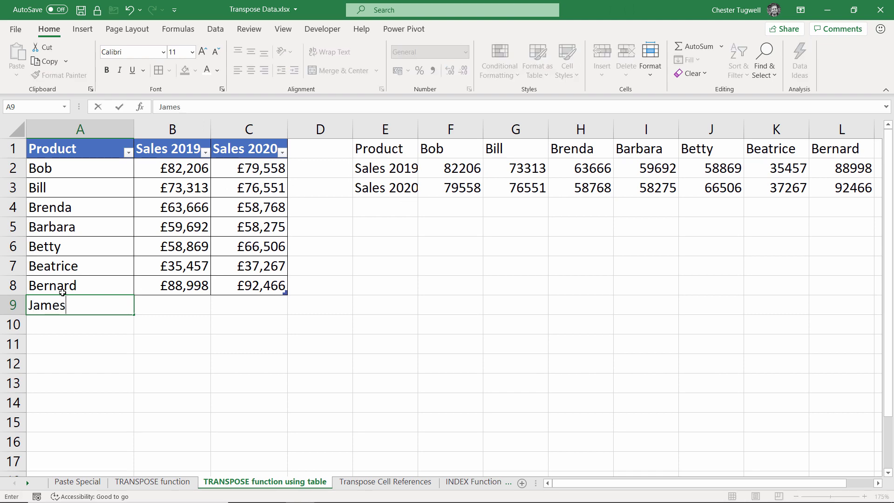
key("Tab")
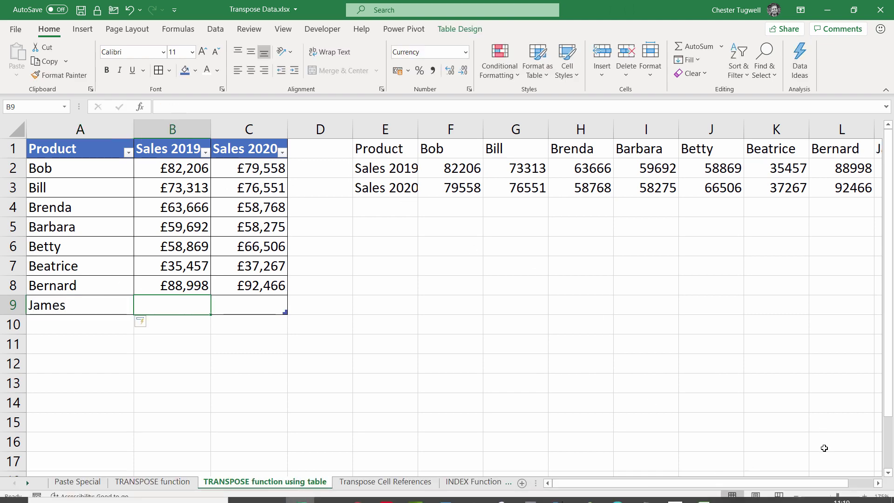
scroll(768, 165, "down", 1, "ctrl")
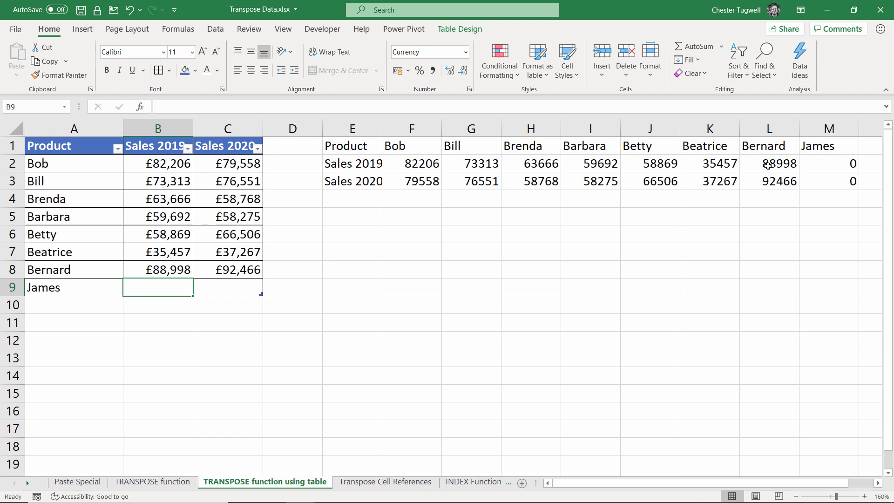
type("99328")
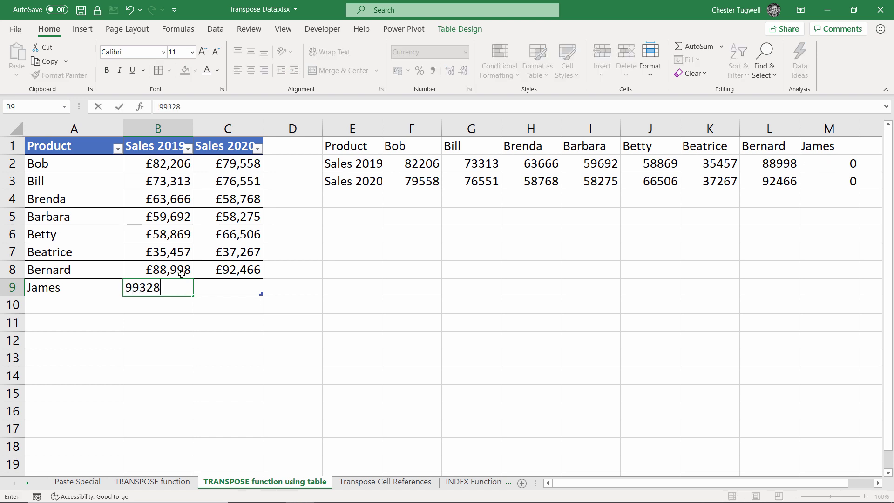
key("Tab")
type("37363")
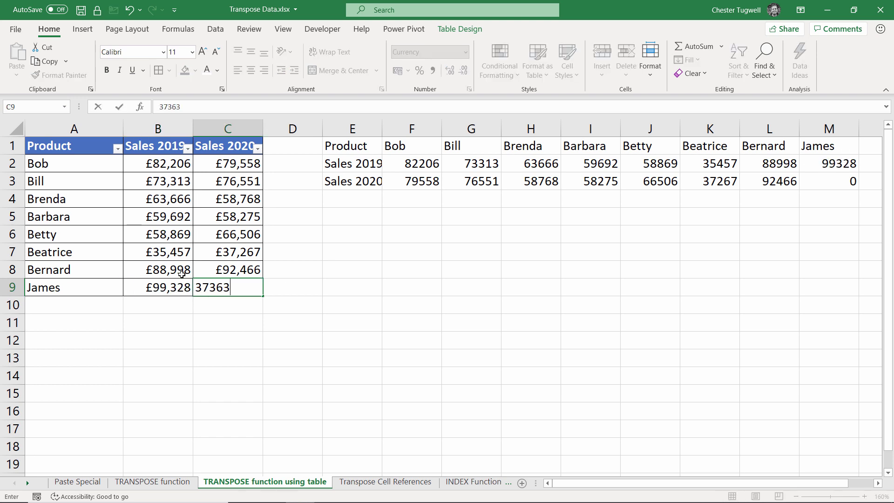
left_click(433, 240)
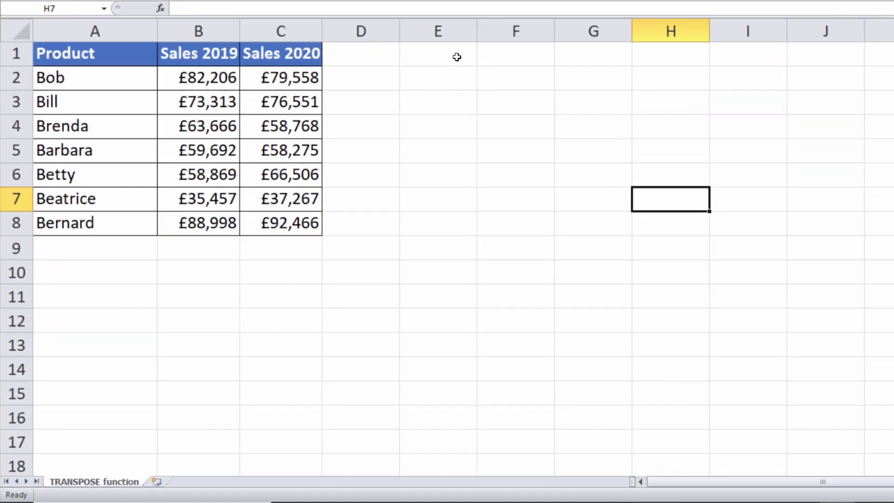
Enter =TRANSPOSE(A1:C8) in E1 alone, see #VALUE!, then delete it.
left_click(456, 57)
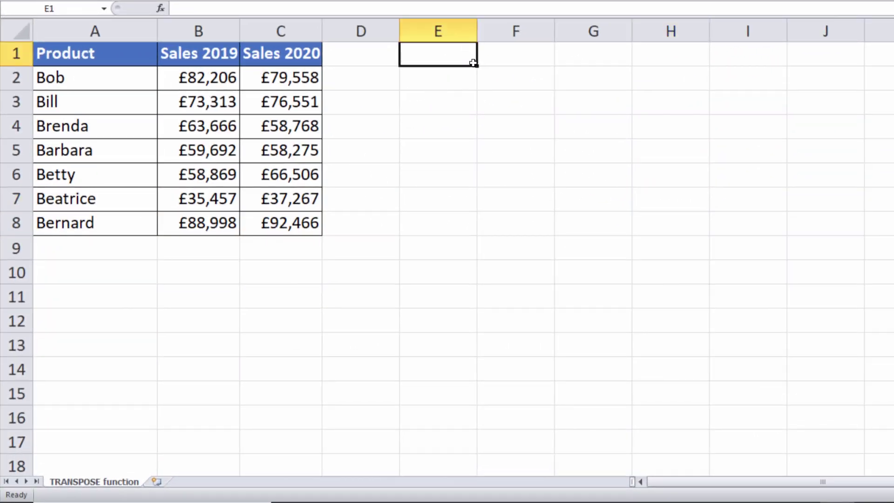
type("=tr")
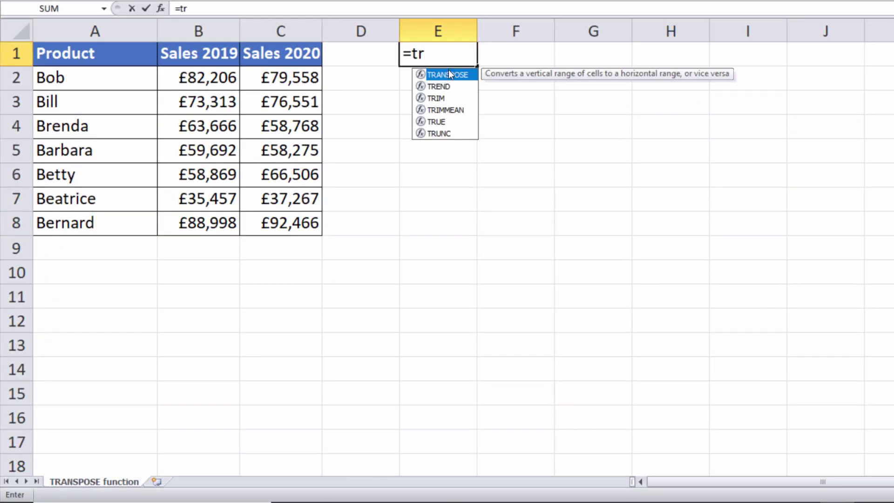
double_click(448, 74)
left_click_drag(122, 55, 314, 223)
type(")")
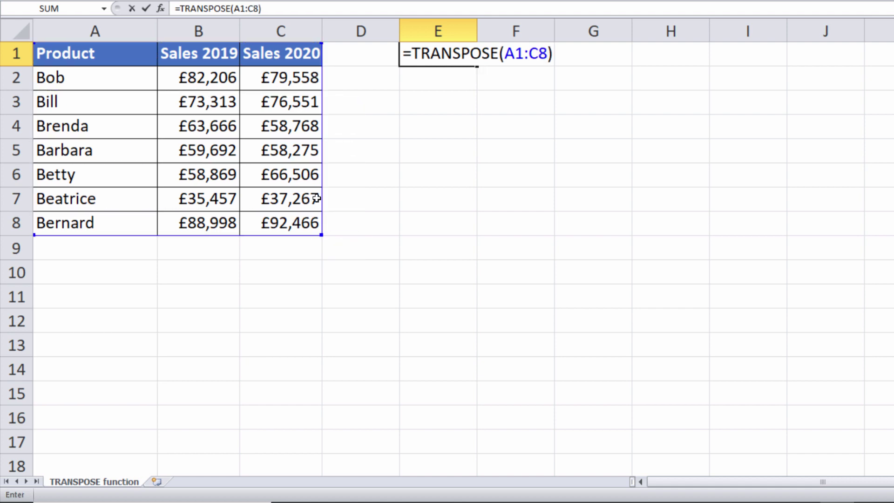
key("Return")
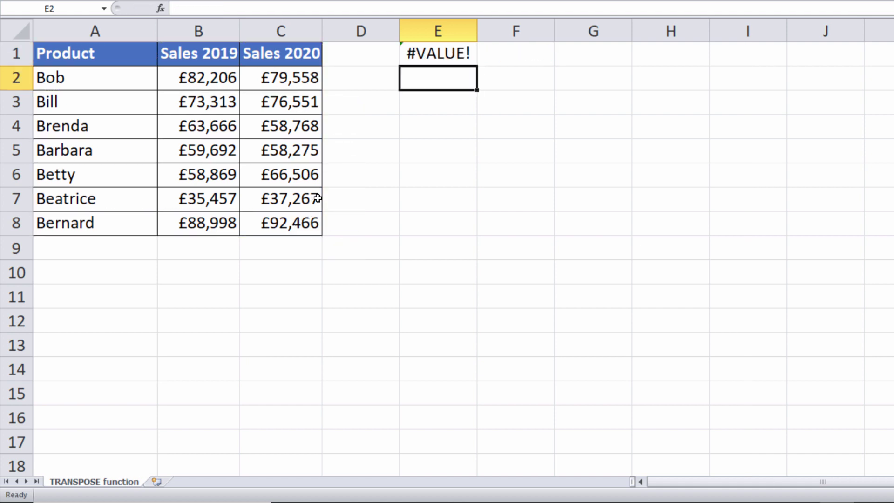
left_click(448, 54)
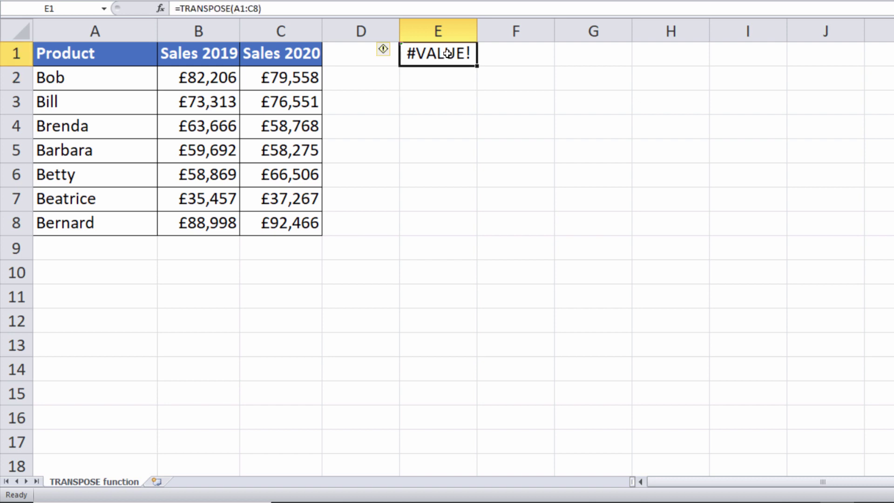
key("Delete")
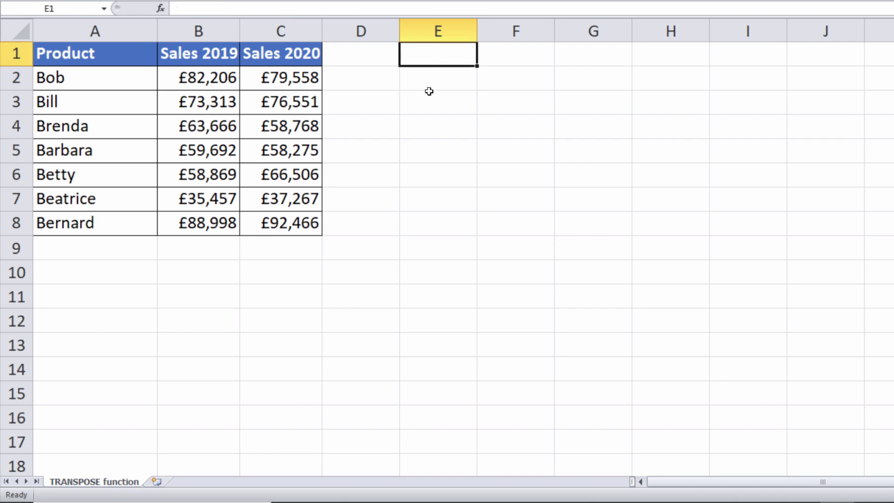
Select the output block from E1 and enter =TRANSPOSE(A1:C8) with Ctrl+Shift+Enter.
left_click_drag(431, 56, 816, 141)
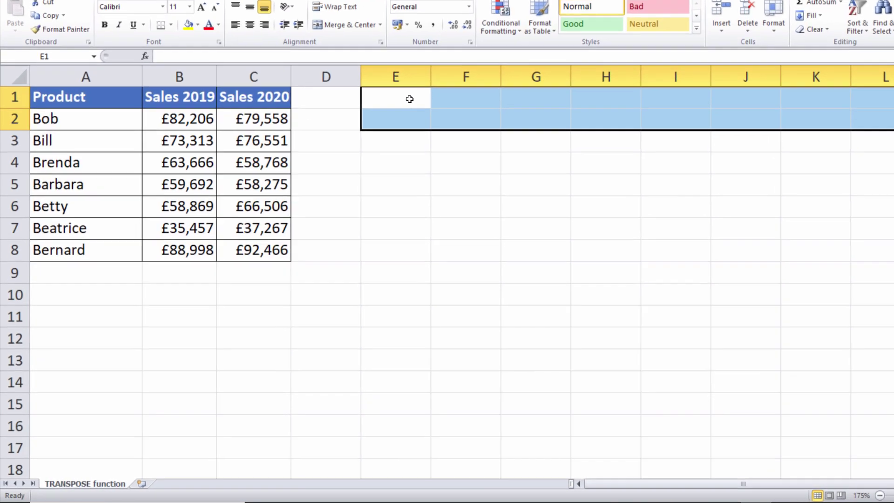
type("=tra")
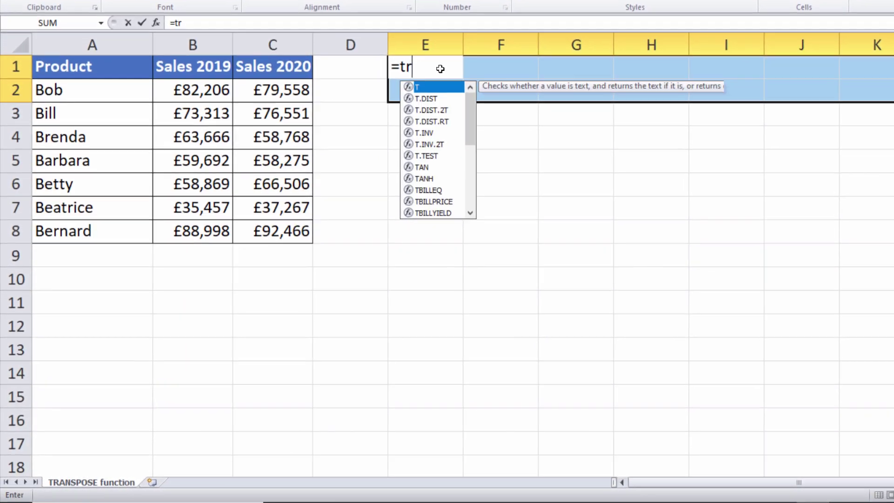
double_click(446, 74)
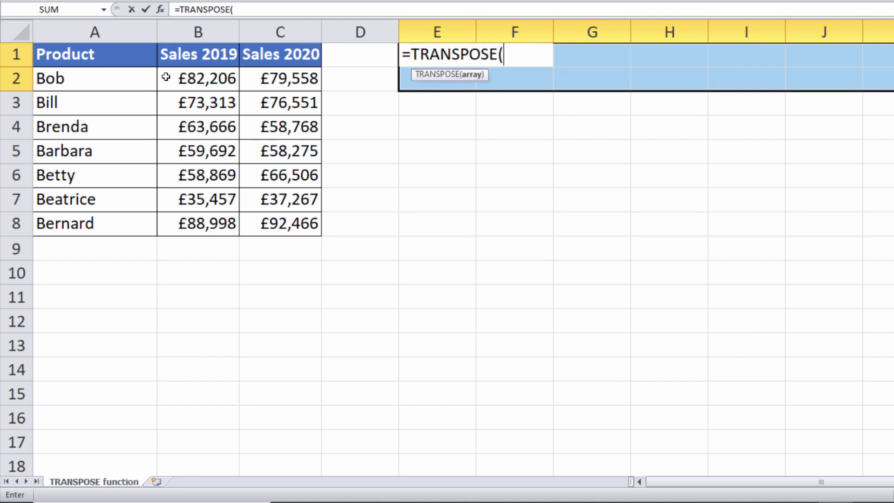
left_click_drag(93, 52, 284, 233)
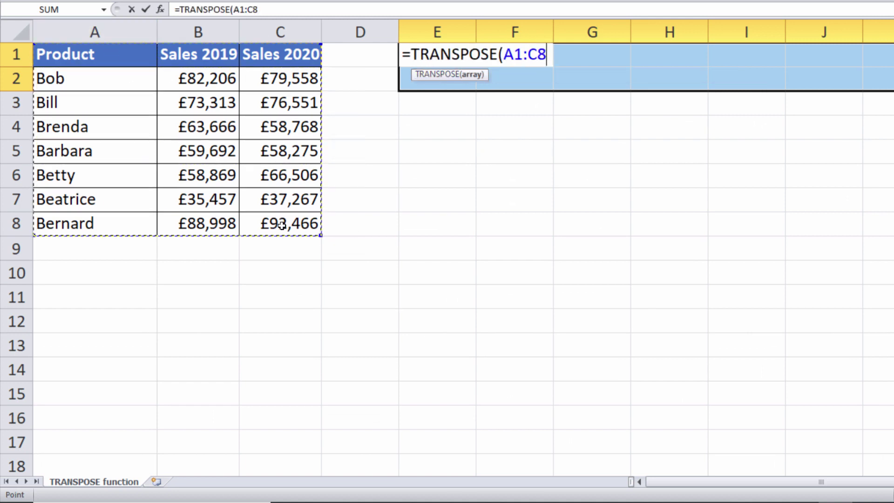
type(")")
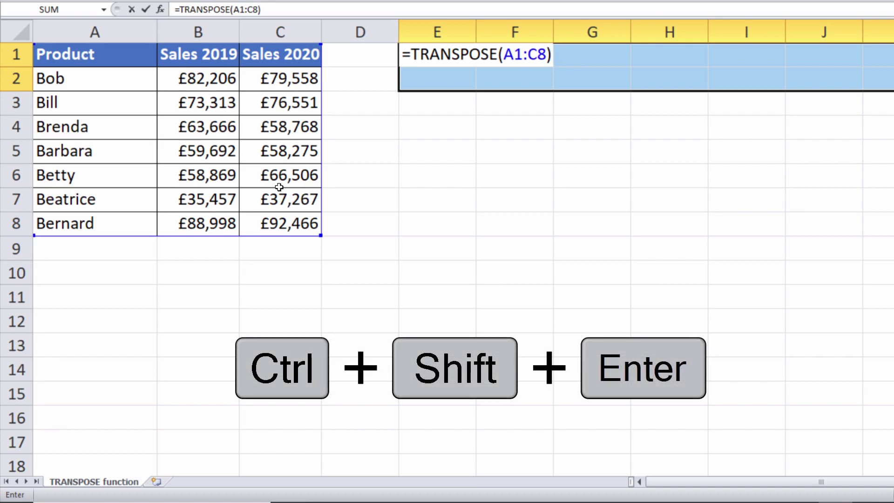
key("ctrl+shift+Return")
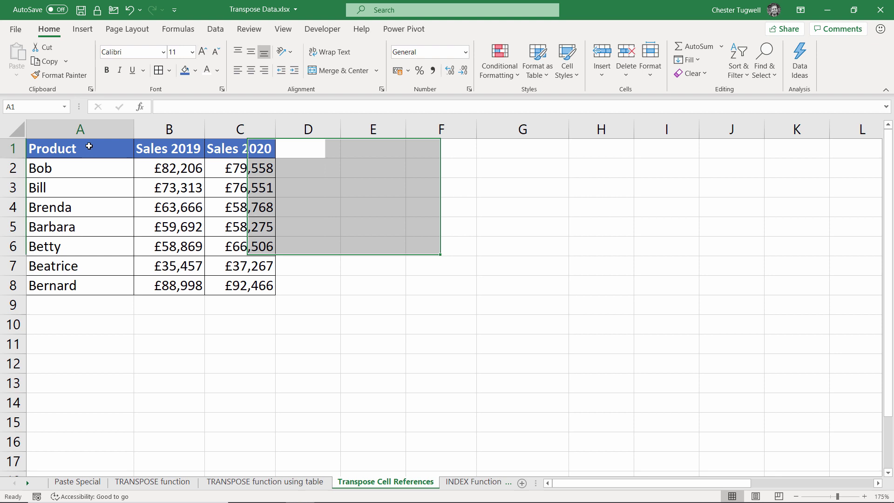
Copy A1:C8 and Paste Link it at E1, so E1 reads =A1.
left_click_drag(88, 145, 241, 292)
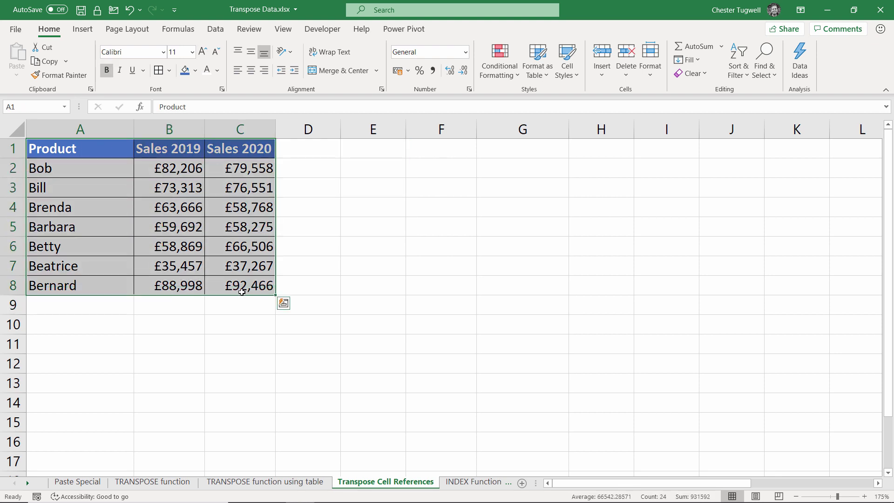
key("ctrl+c")
left_click(372, 151)
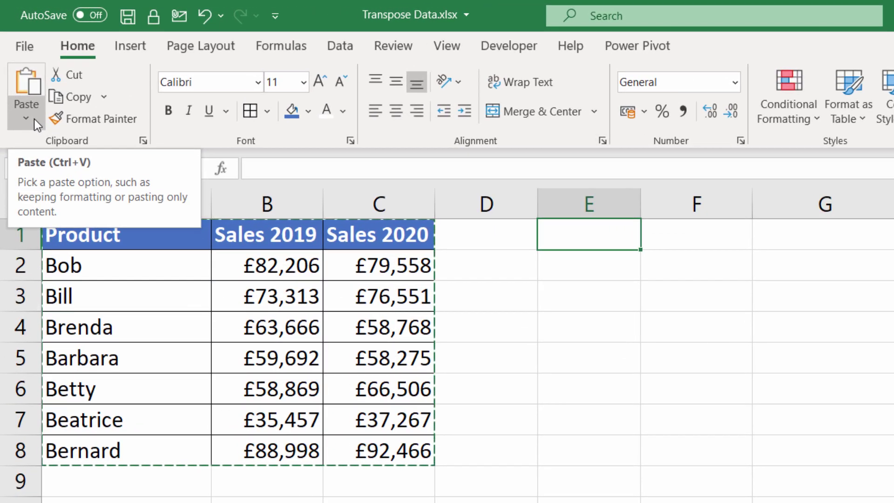
left_click(35, 119)
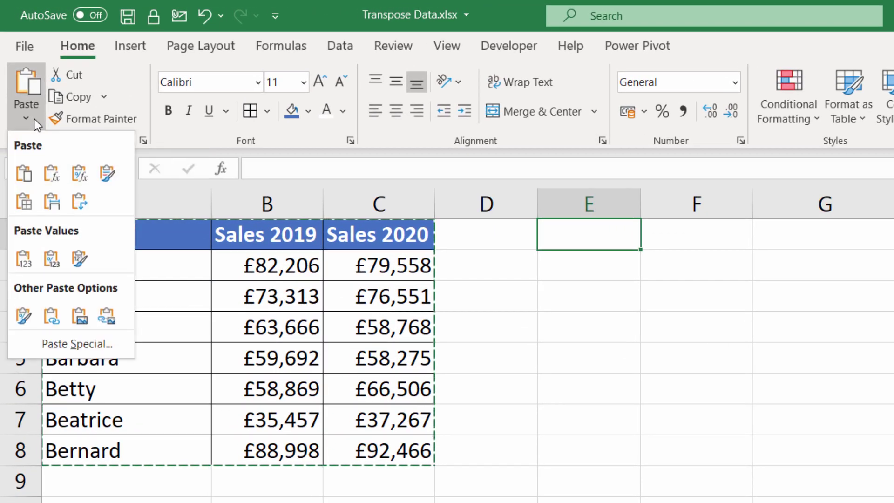
key("Escape")
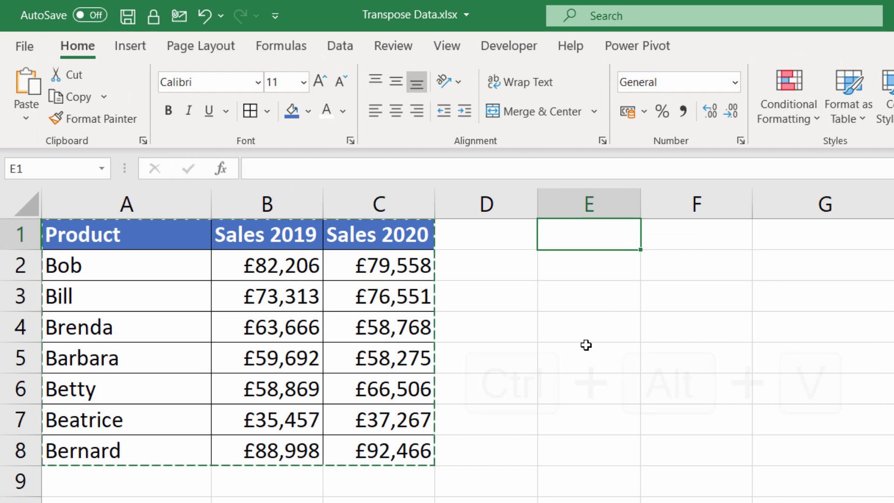
key("ctrl+alt+v")
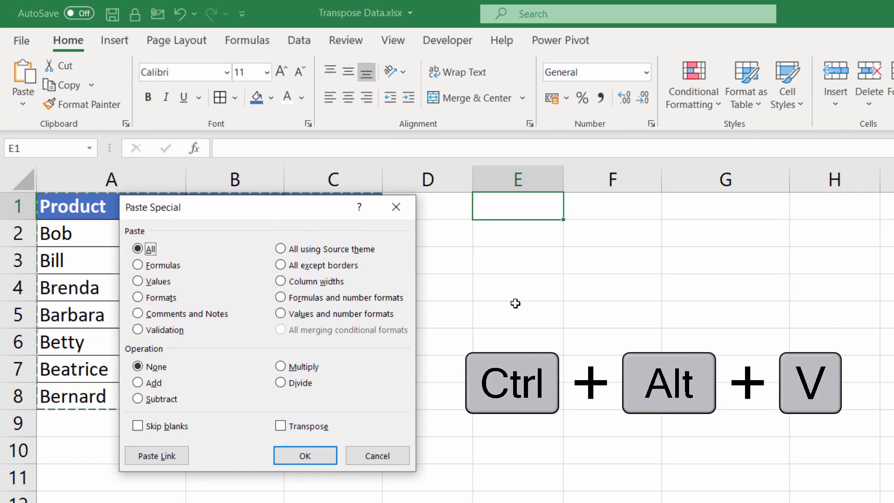
left_click(155, 455)
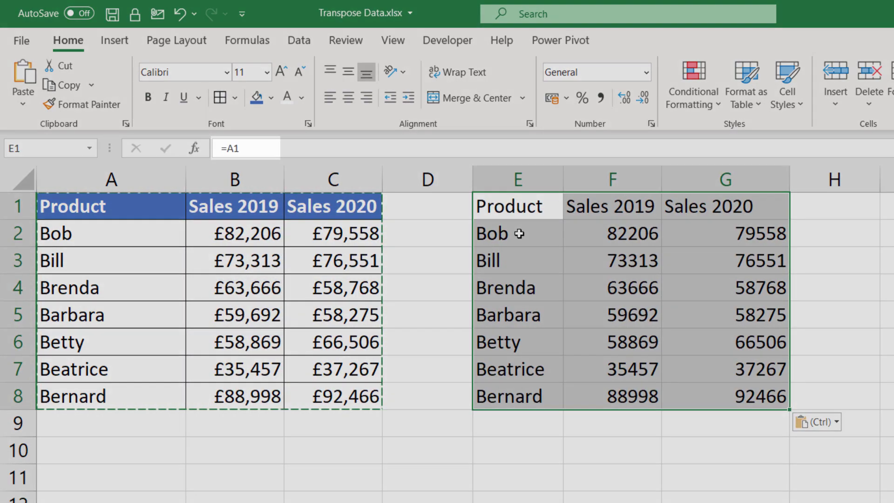
left_click(519, 234)
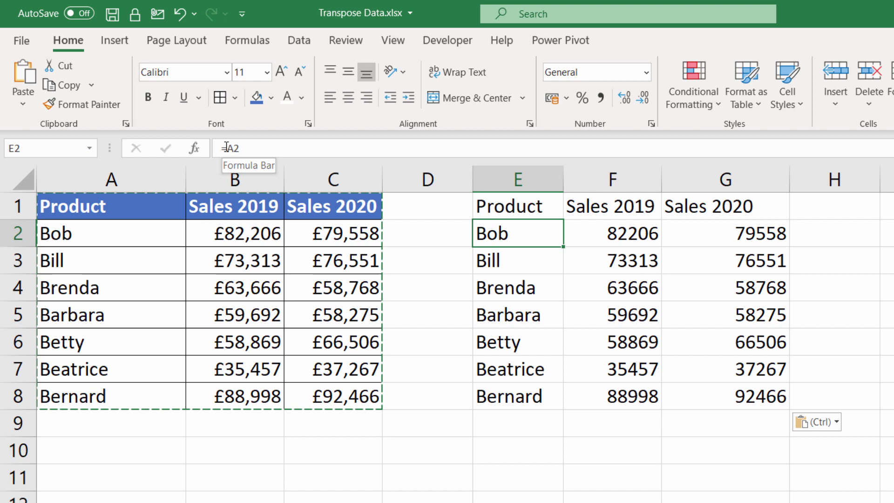
left_click_drag(226, 147, 241, 147)
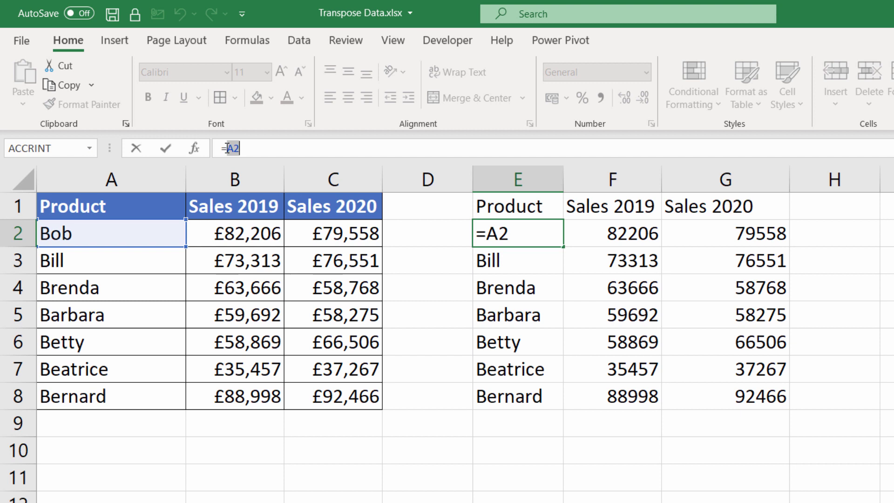
key("Return")
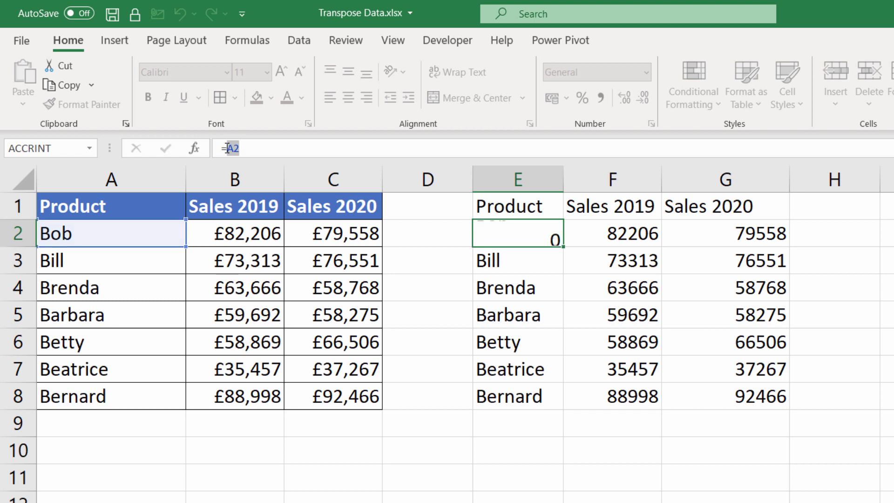
left_click_drag(559, 205, 701, 393)
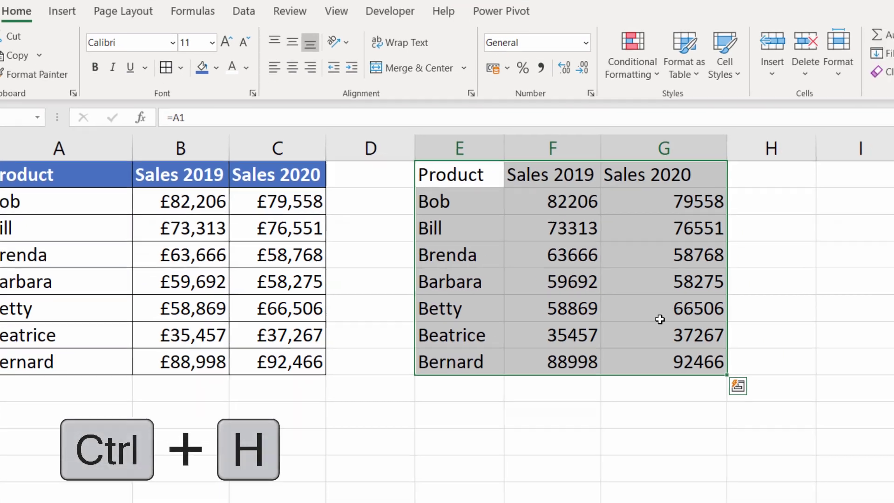
Replace all = with @ in the linked formulas, making 24 replacements.
key("ctrl+h")
left_click_drag(300, 189, 301, 183)
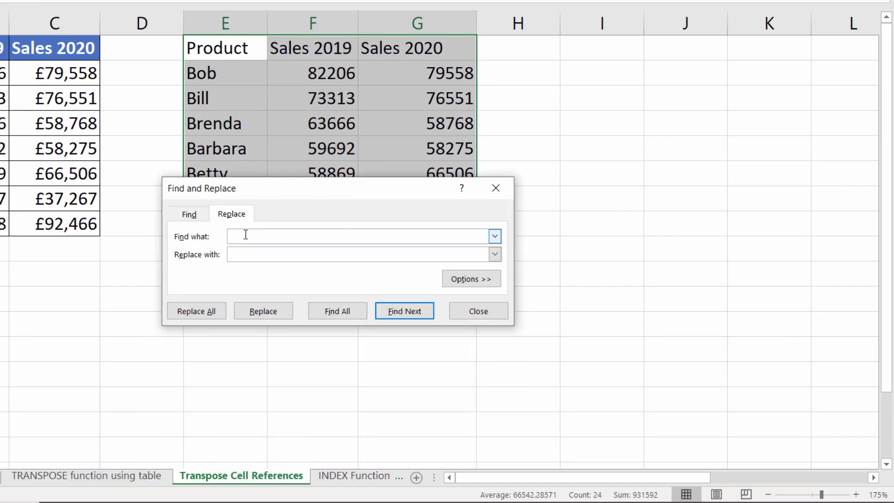
type("=")
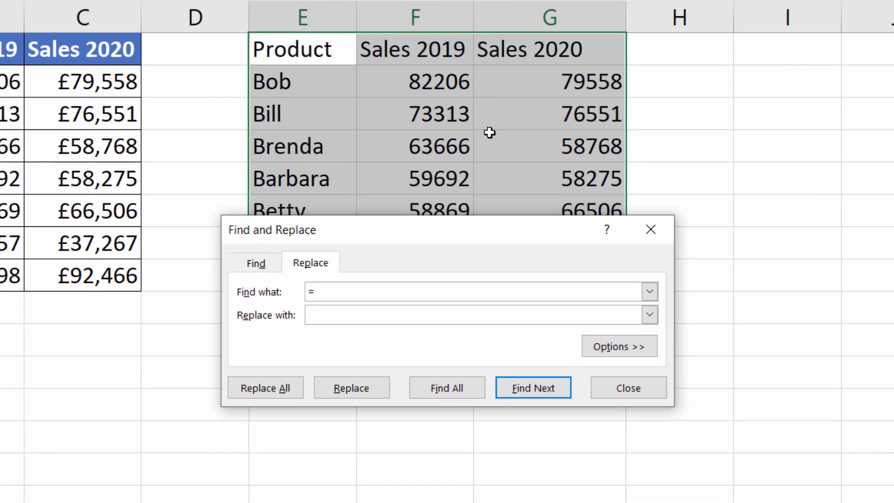
left_click(353, 310)
type("@")
left_click(288, 393)
left_click(431, 281)
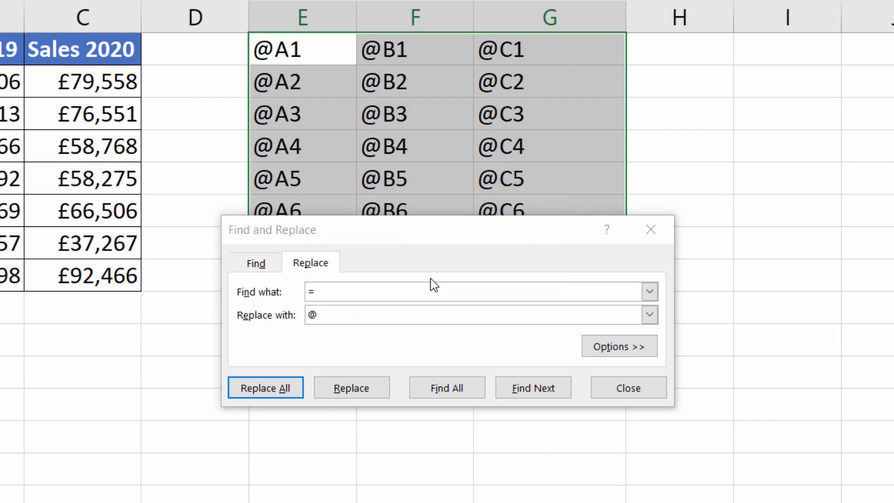
left_click(626, 389)
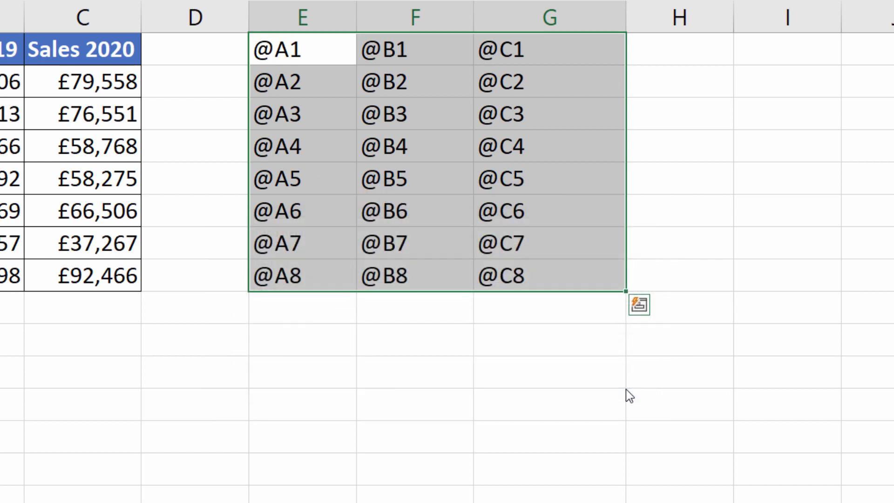
Copy the @ references in E1:G8 and paste them transposed at E10.
key("ctrl+c")
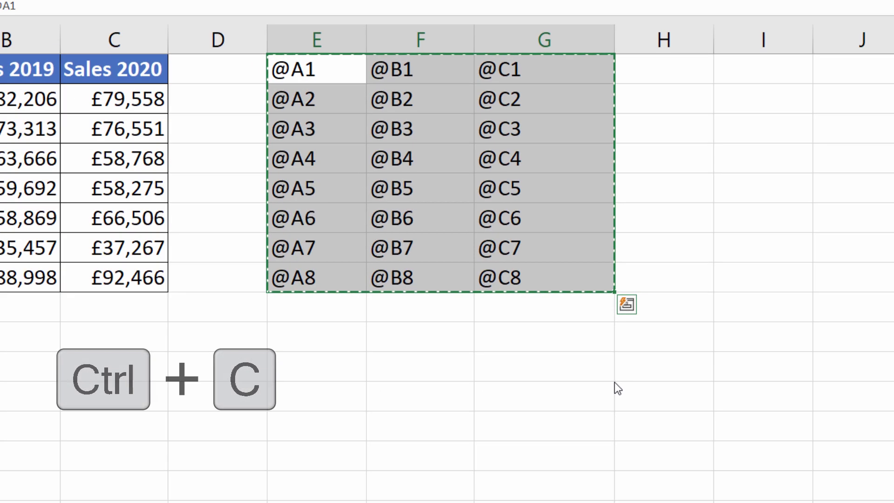
left_click(301, 344)
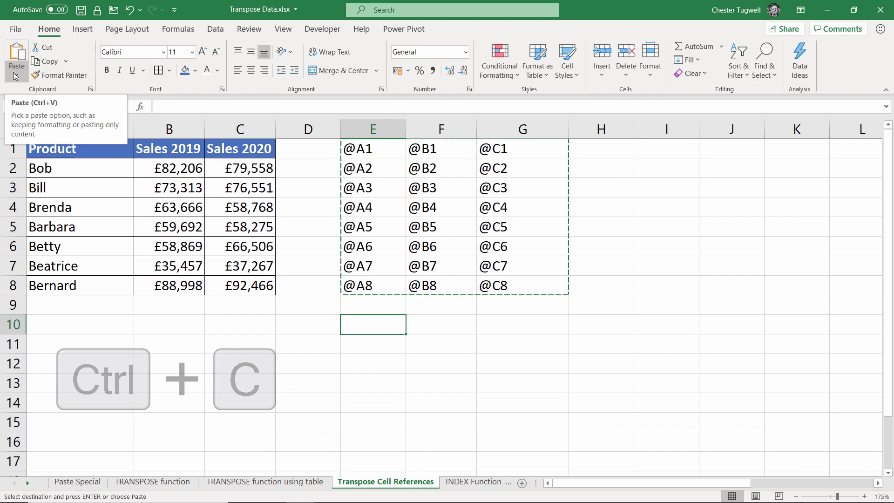
left_click(15, 75)
left_click(51, 127)
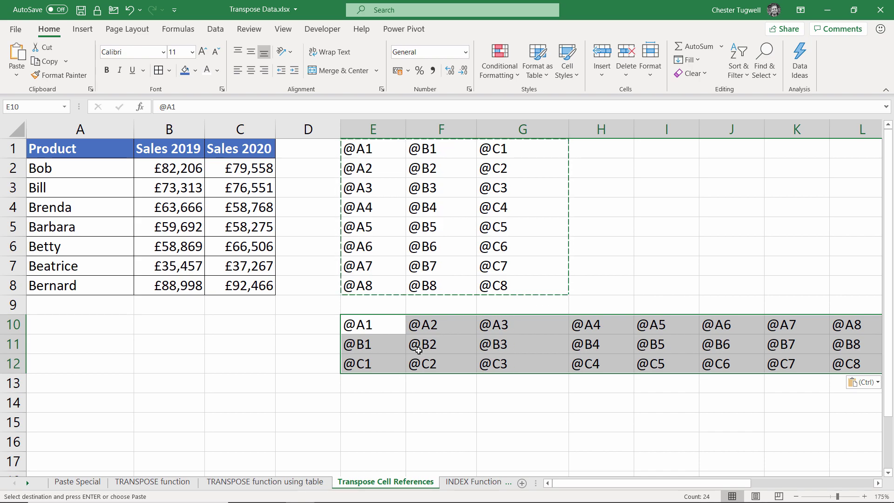
Replace every @ with = in E10:L12 so the 24 references become live formulas again.
key("ctrl+h")
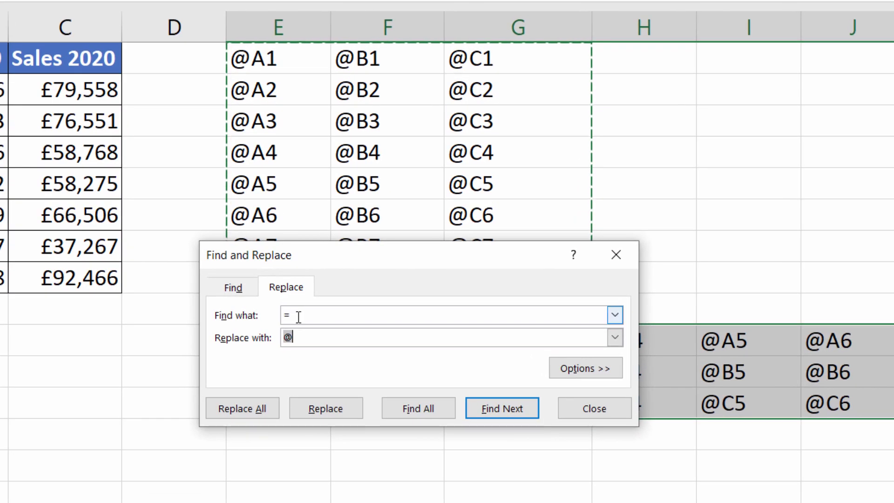
left_click(298, 316)
type("@")
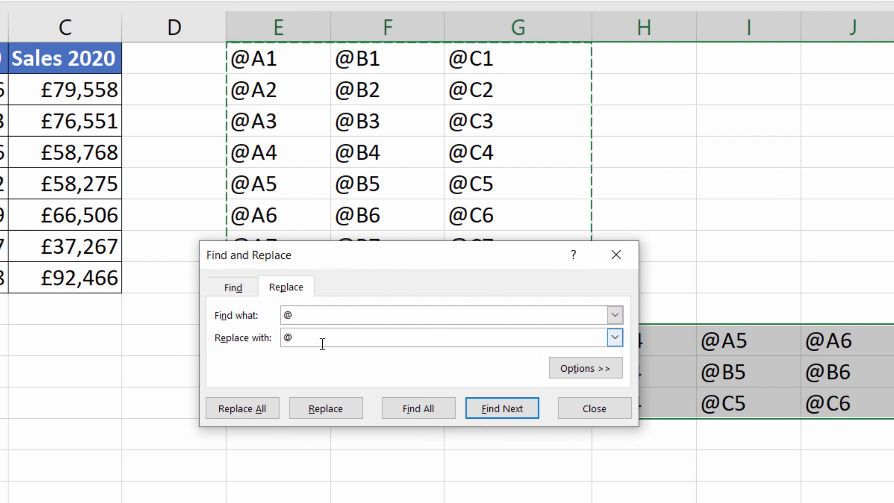
key("Tab")
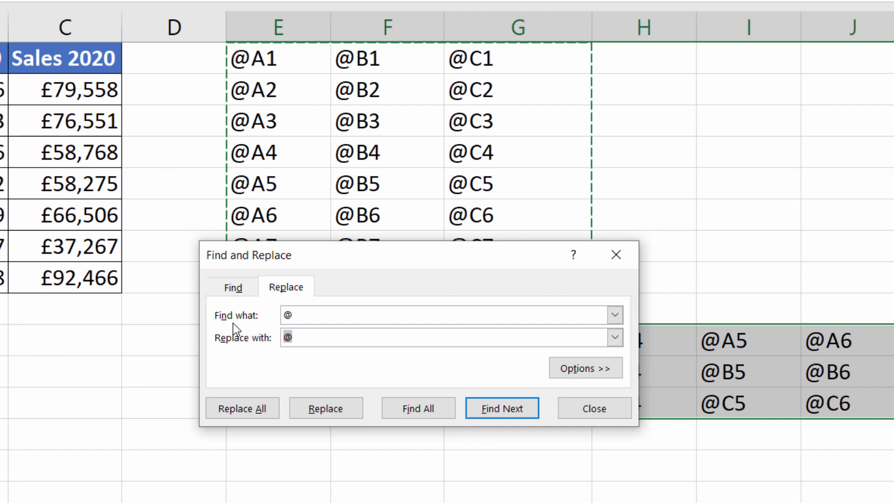
type("=")
left_click(237, 411)
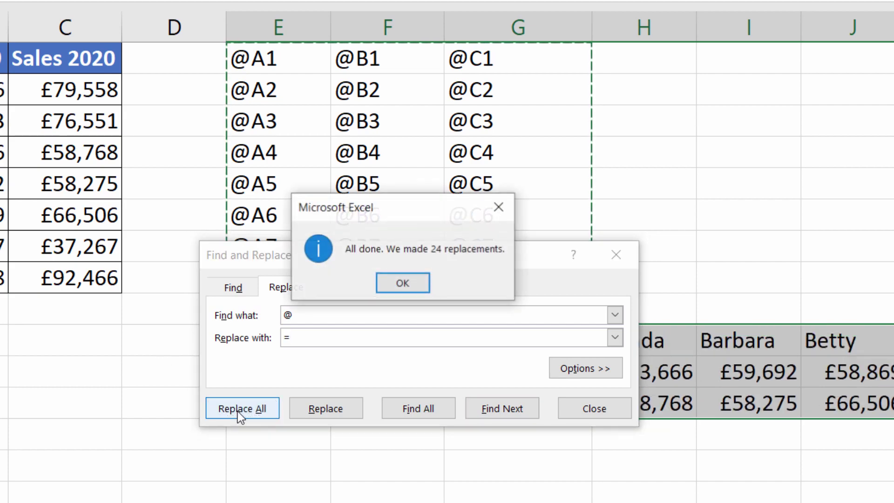
left_click(404, 284)
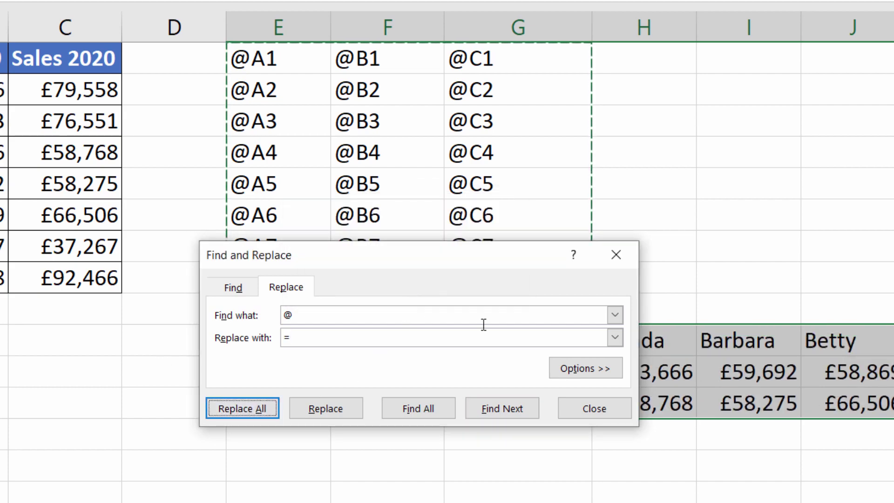
left_click(606, 259)
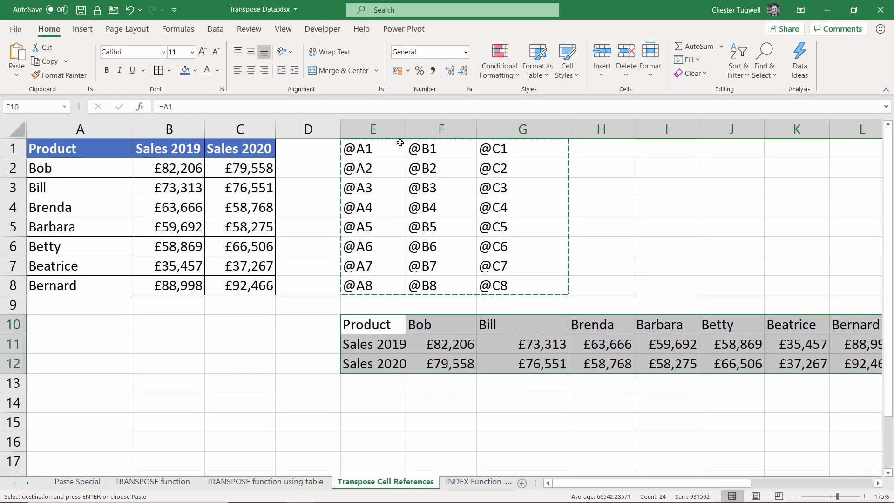
left_click_drag(270, 58, 717, 88)
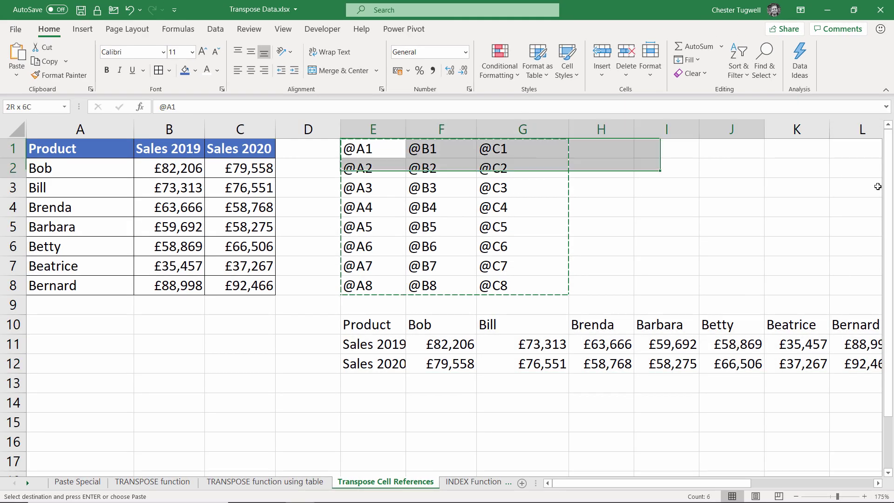
Delete helper cells E1:L9 with Shift cells up, moving the linked table into E1:L3.
left_click_drag(877, 186, 611, 301)
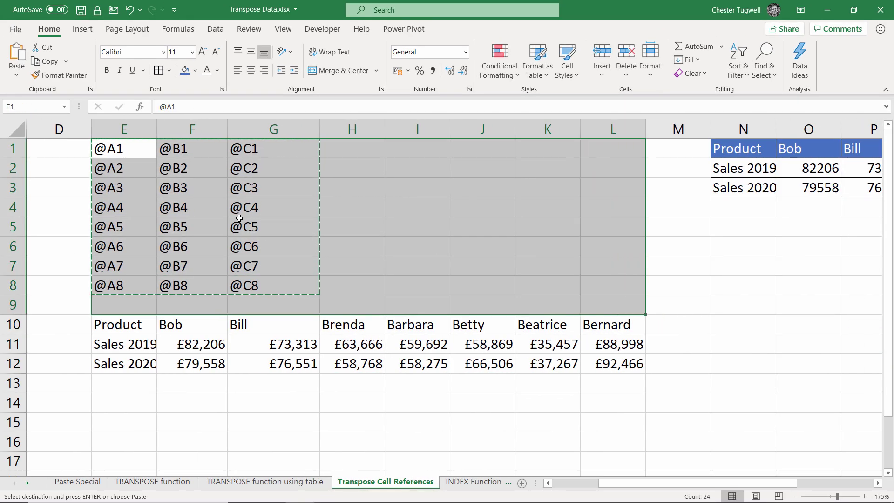
right_click(266, 228)
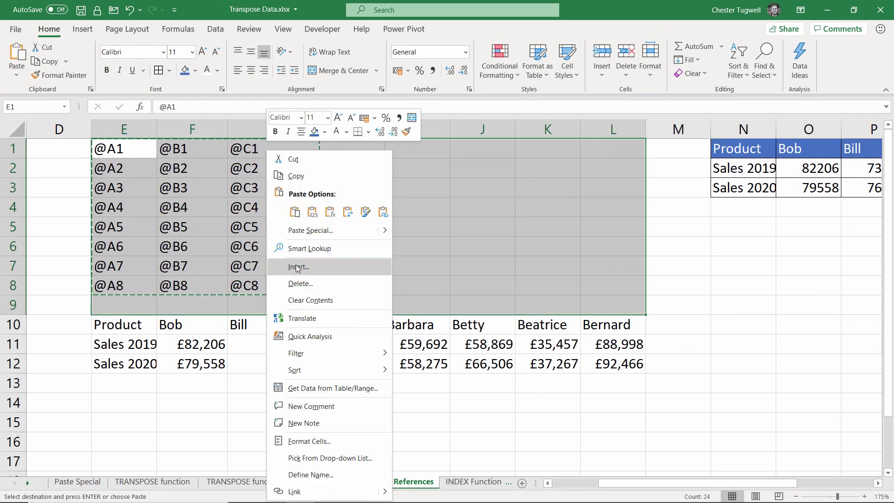
left_click(300, 283)
left_click(346, 270)
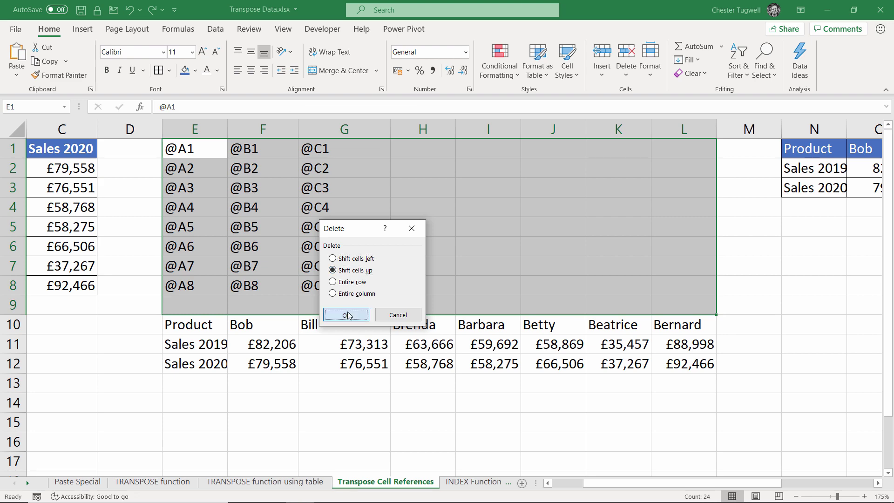
left_click(346, 315)
left_click(353, 308)
left_click(414, 321)
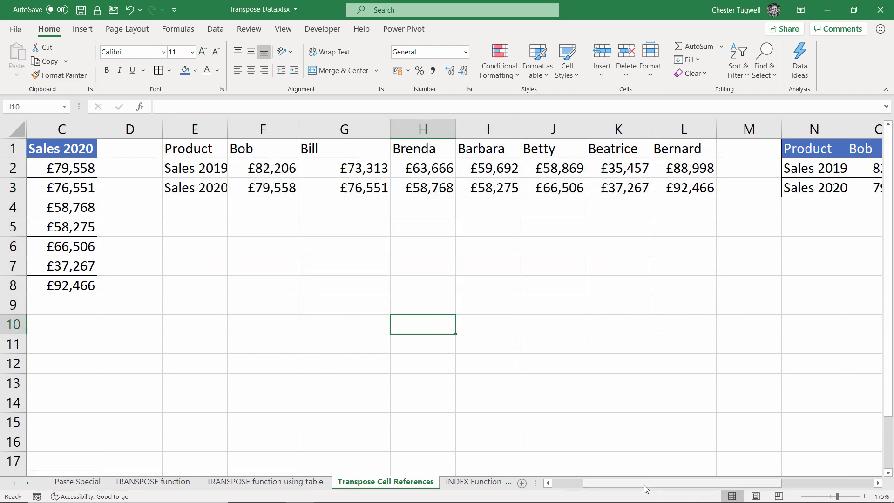
Change A2 from Bob to Keith so the transposed table's F1 also shows Keith.
left_click_drag(642, 484, 585, 483)
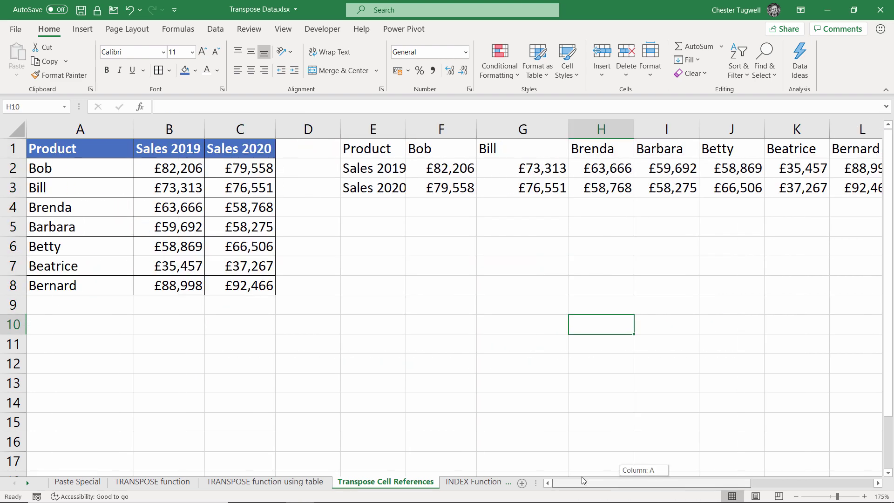
left_click(105, 176)
type("Kei")
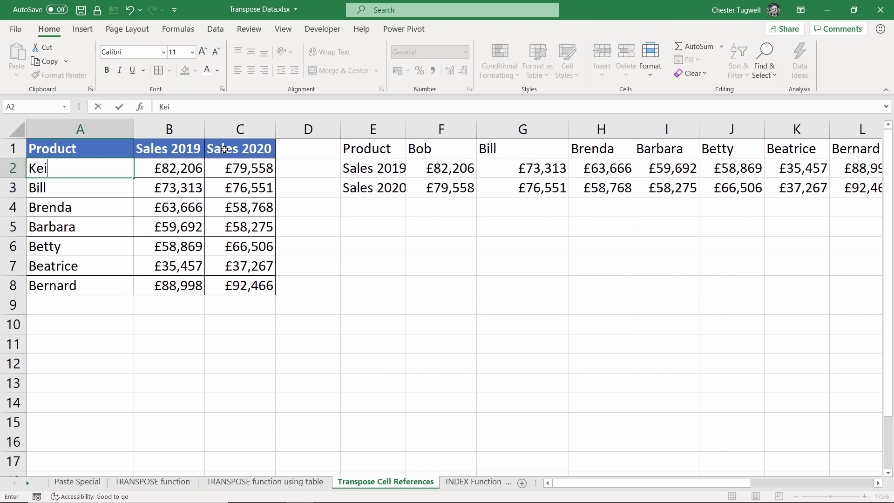
type("th")
key("Return")
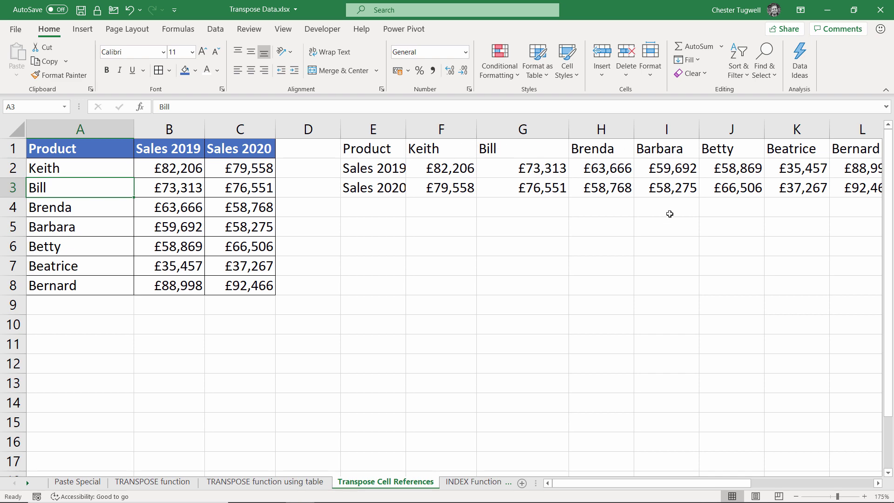
Copy the sales table N1:U3 and paste it as links at N5.
left_click_drag(656, 484, 778, 484)
left_click_drag(878, 484, 878, 483)
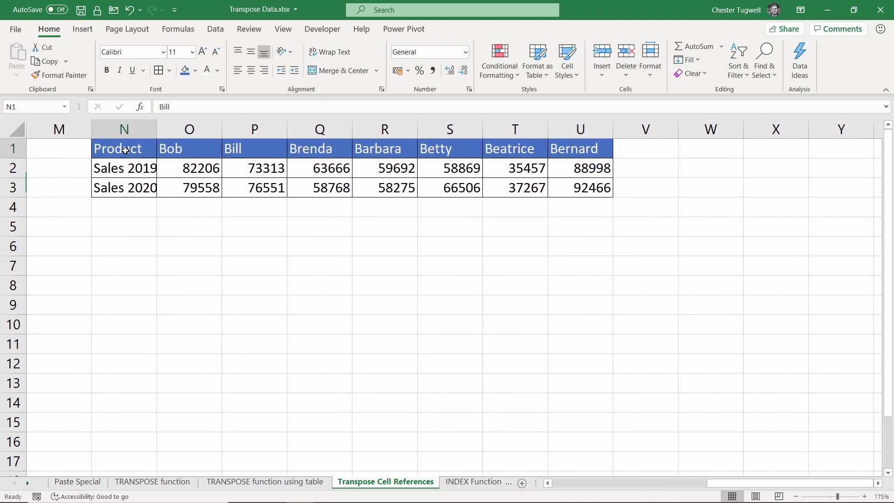
left_click_drag(121, 148, 571, 185)
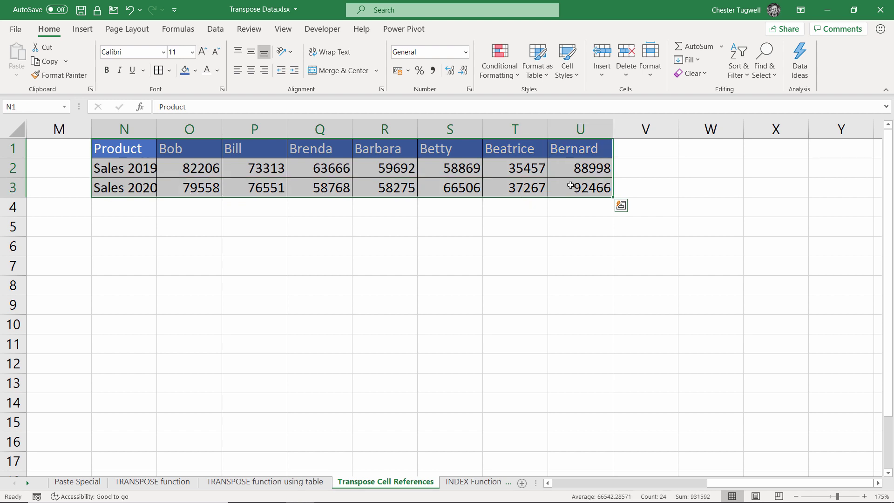
key("ctrl+c")
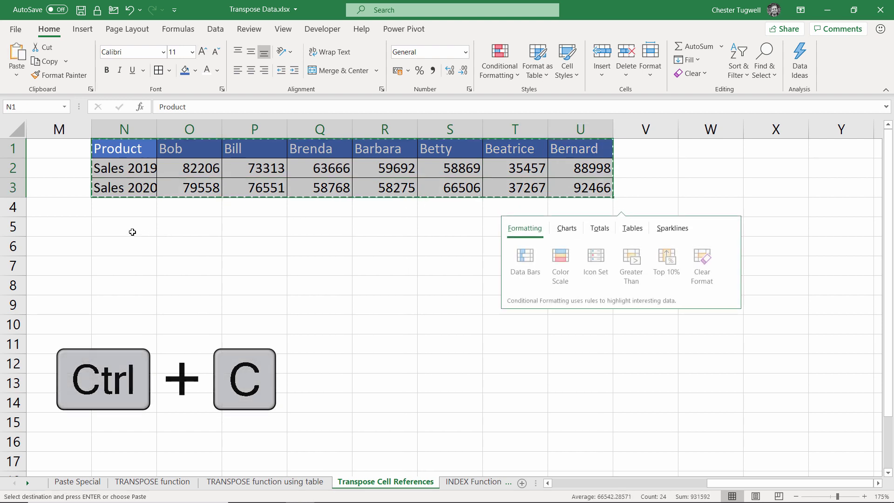
left_click(126, 227)
left_click(16, 75)
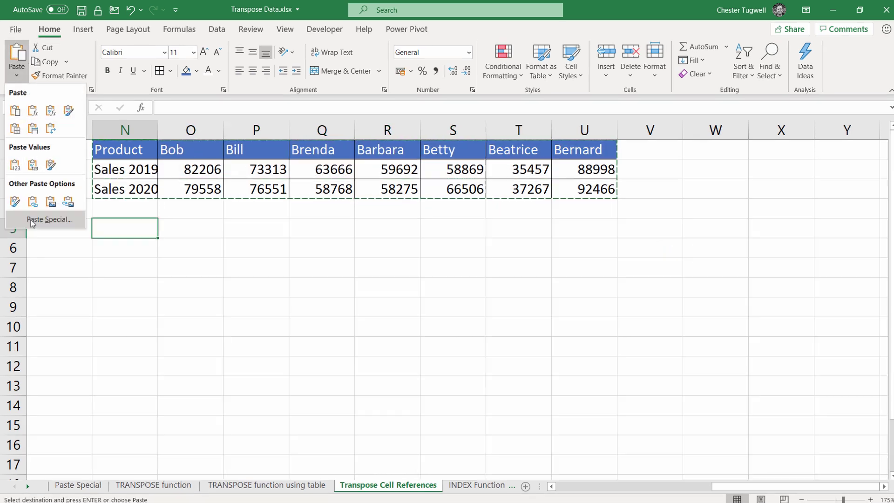
left_click(31, 218)
left_click(126, 363)
key("ctrl+h")
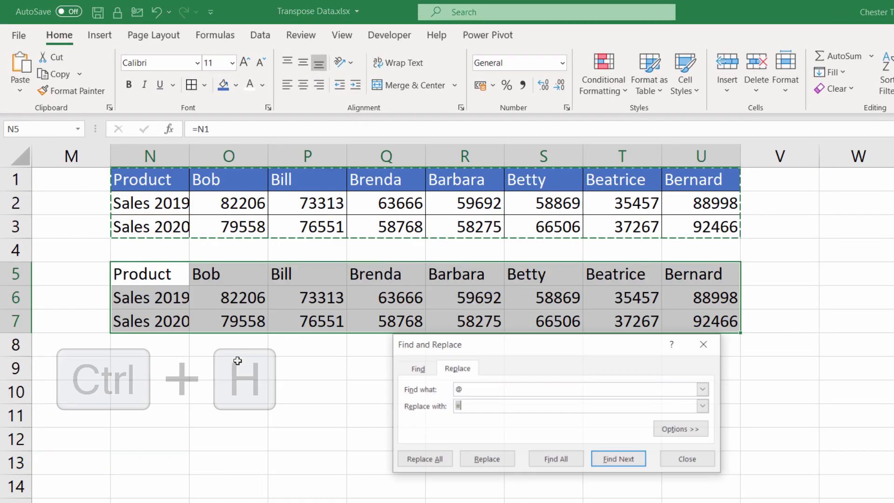
double_click(451, 389)
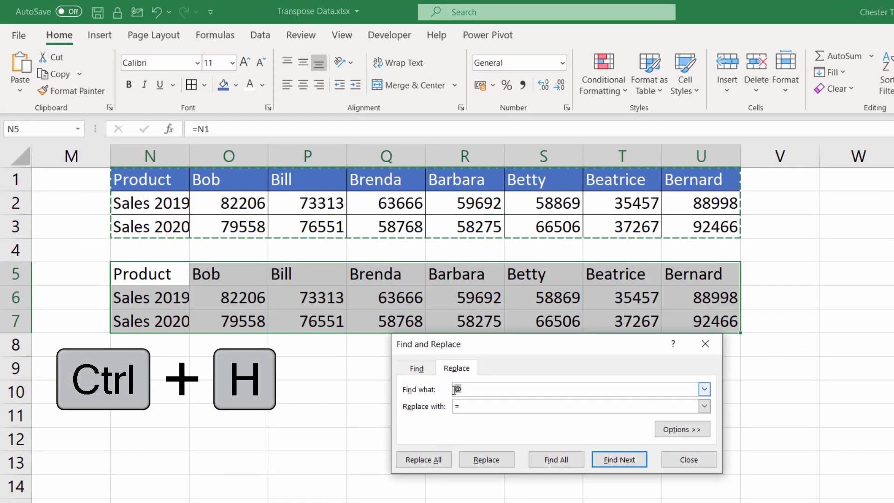
type("=")
double_click(452, 406)
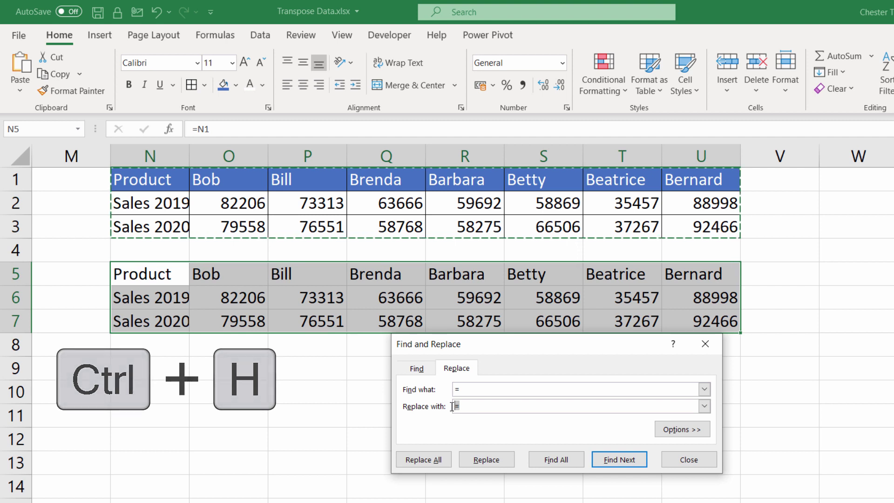
type("@")
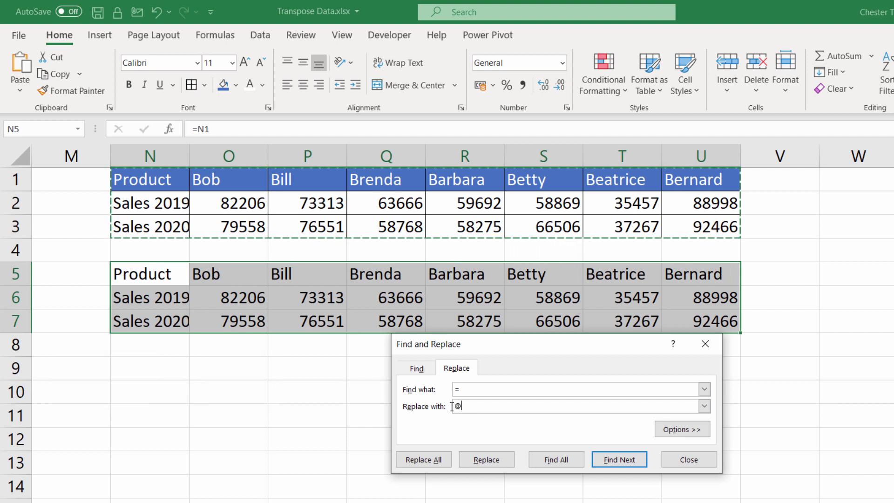
left_click(419, 459)
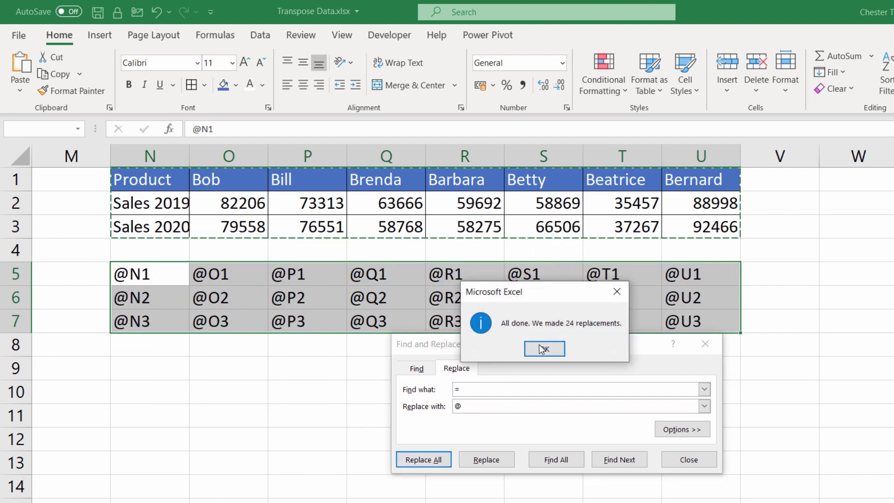
left_click(540, 348)
left_click(670, 460)
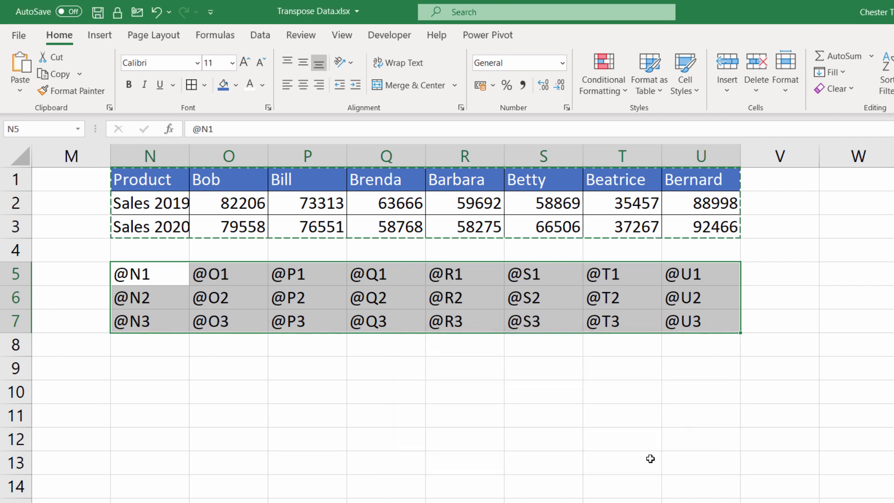
Copy the @ references in N5:U7 and paste them transposed starting at N9.
key("ctrl+c")
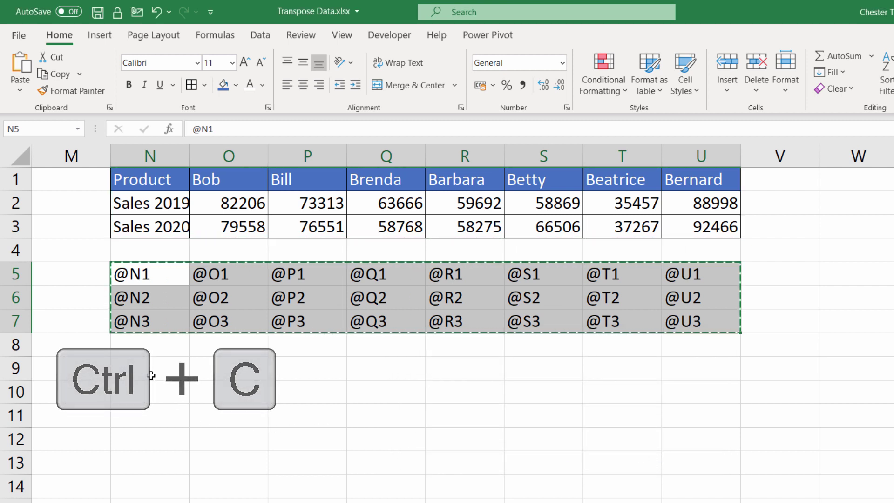
left_click(149, 361)
left_click(20, 92)
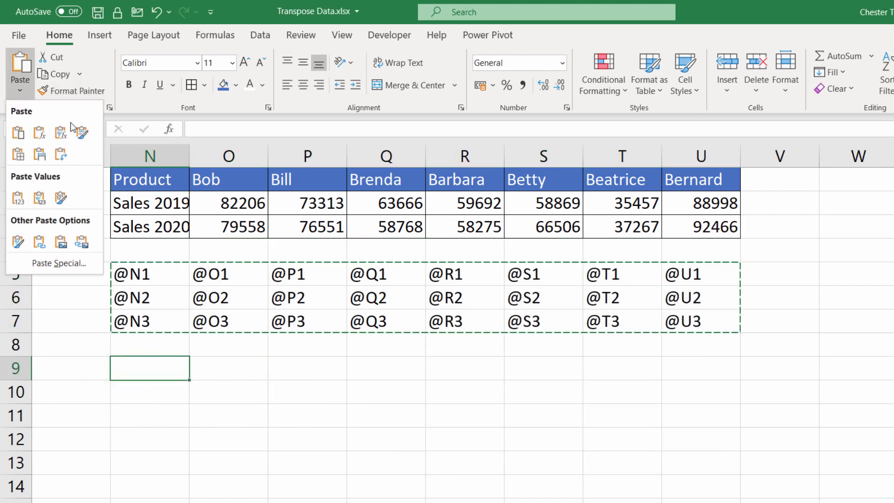
left_click(60, 153)
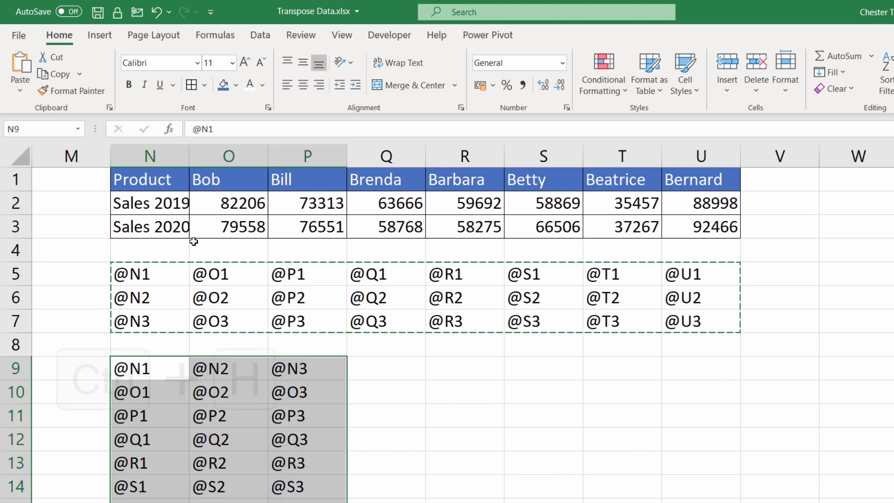
Replace every @ with = so N9:P16 becomes live linked formulas.
key("ctrl+h")
left_click(464, 401)
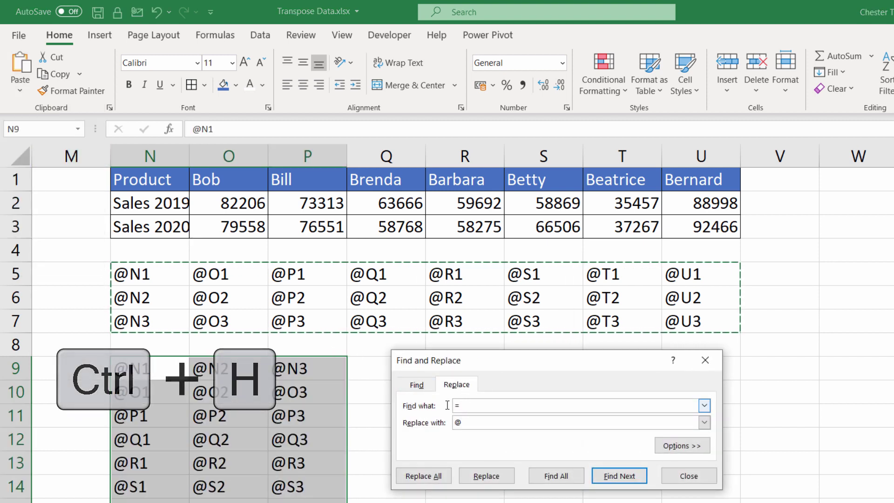
key("BackSpace")
type("@")
left_click(470, 422)
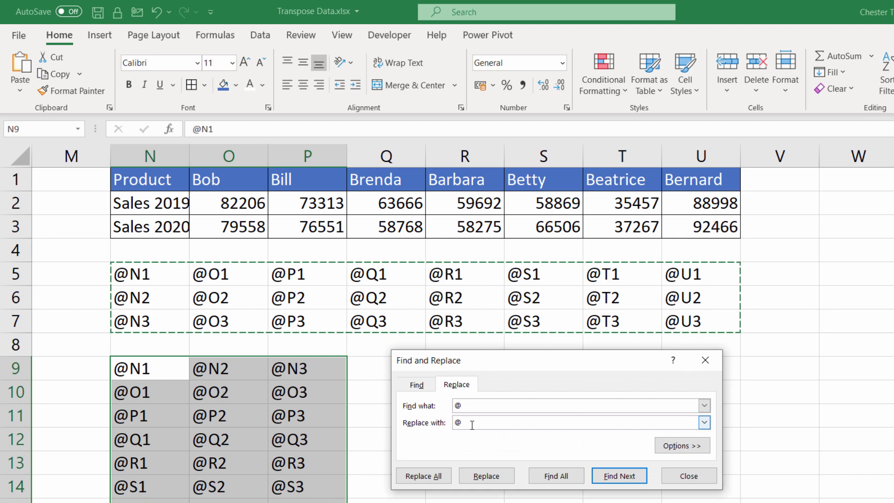
key("BackSpace")
type("=")
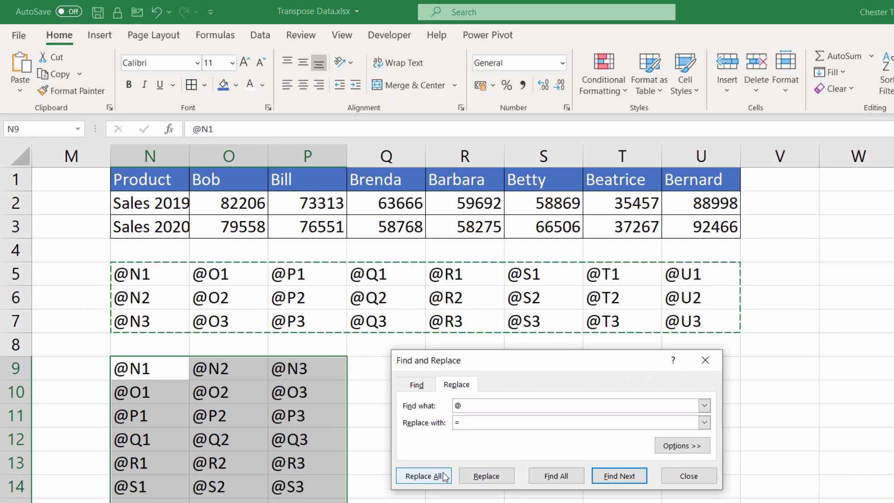
left_click(423, 476)
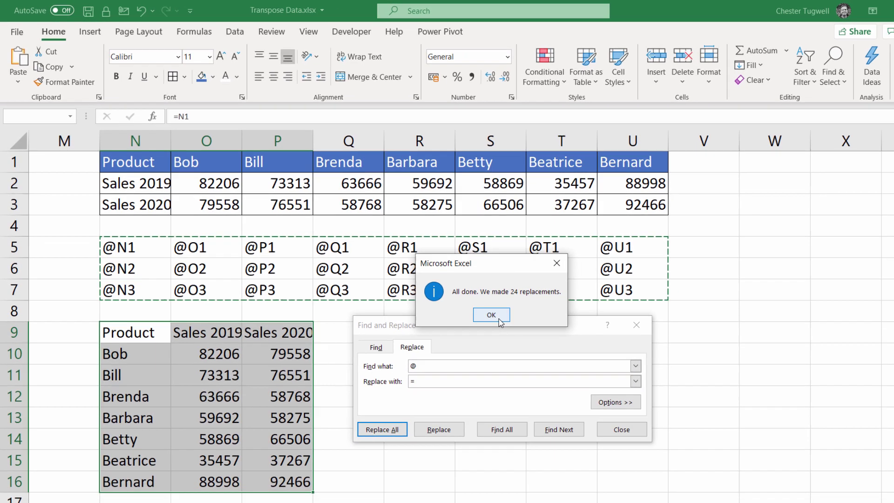
left_click(499, 319)
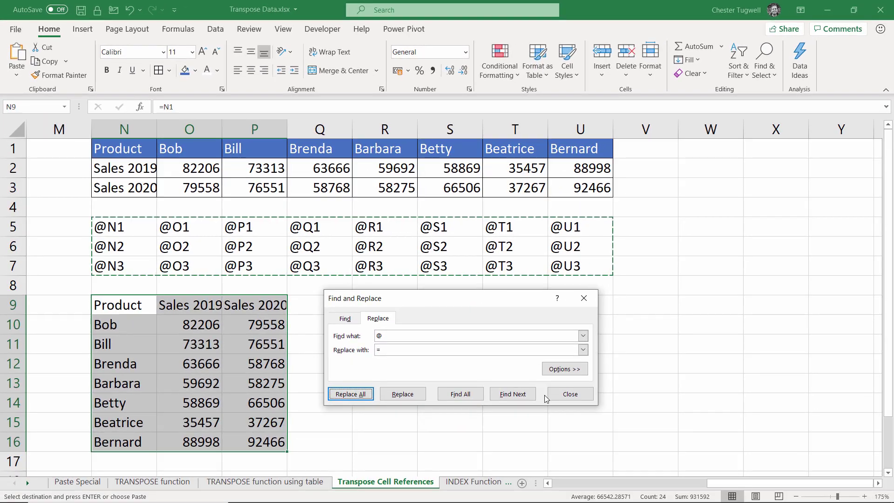
left_click(621, 429)
Delete helper rows N5:U7 with Shift cells up, moving the vertical table into N6:P13.
left_click_drag(118, 247, 585, 267)
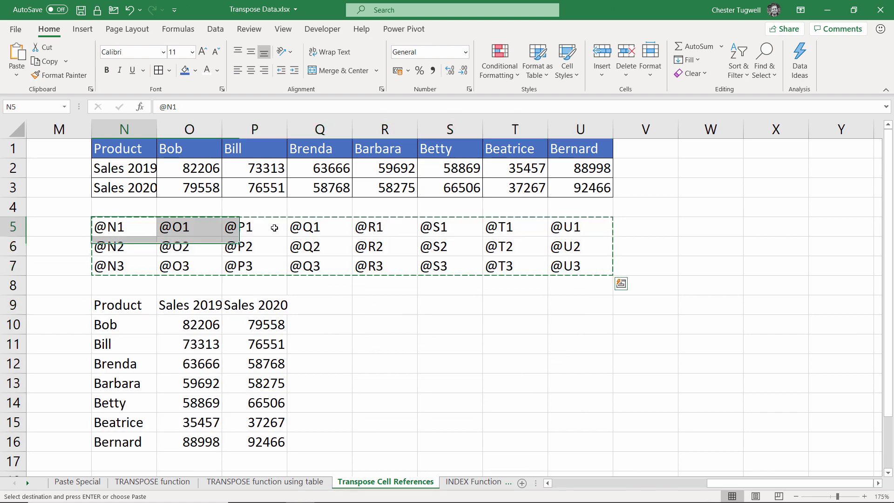
right_click(424, 230)
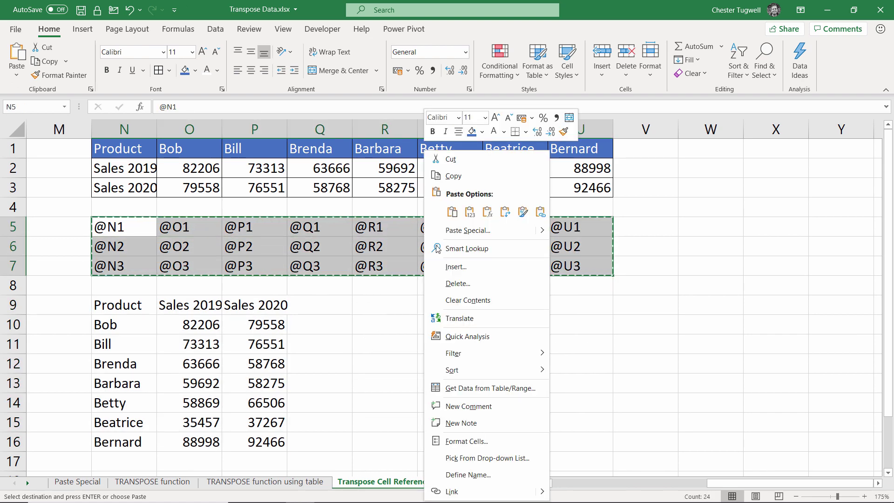
left_click(459, 282)
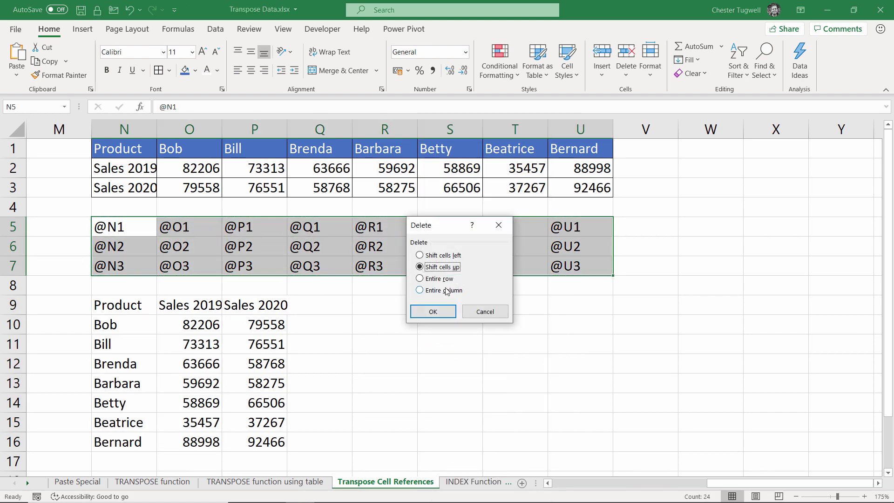
left_click(438, 310)
left_click(349, 303)
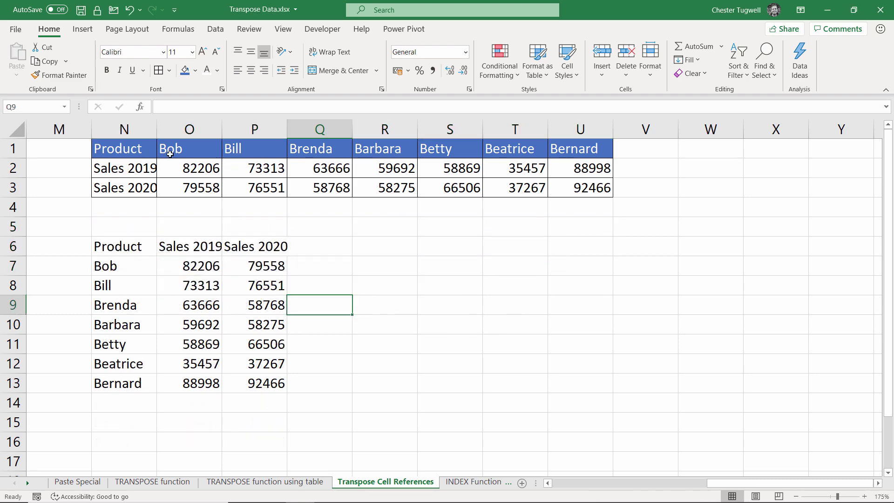
Rename Bob in O1 to Keith, check the linked copy updates, then undo the change.
left_click(175, 155)
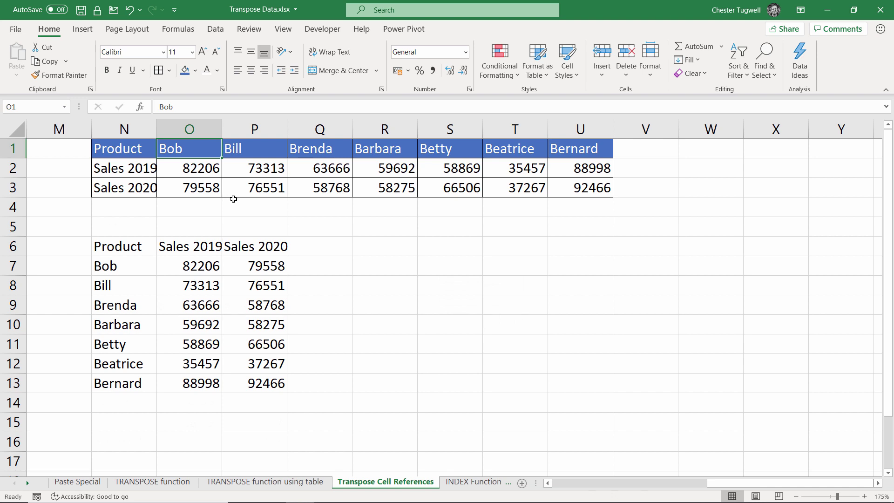
type("Keith")
key("Return")
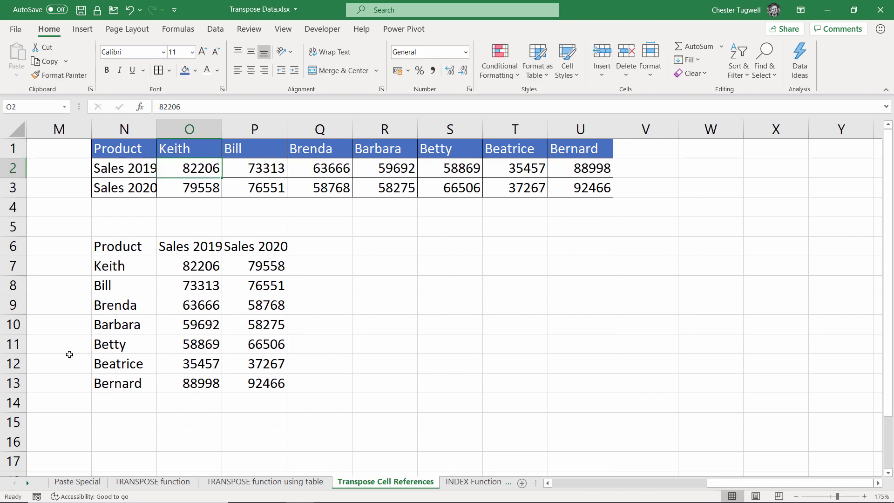
key("ctrl+z")
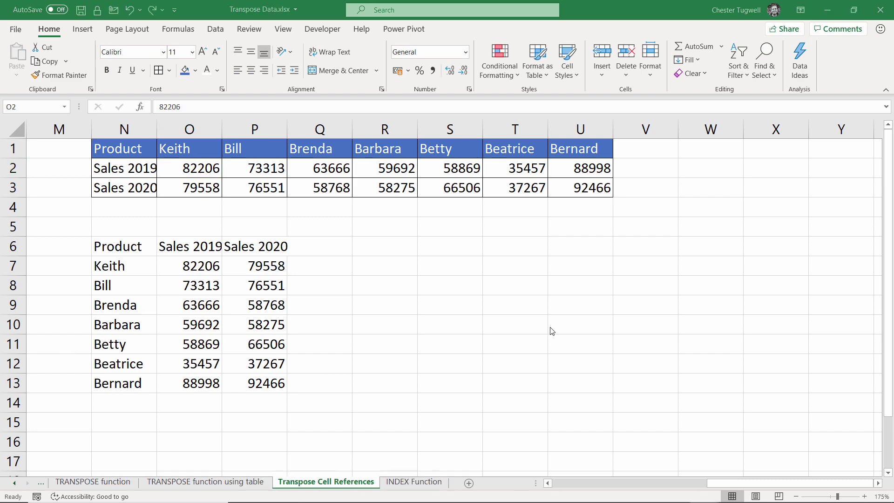
On the INDEX Function sheet, enter =INDEX(A1:C8,1,1) in E1 to return Product.
left_click(393, 483)
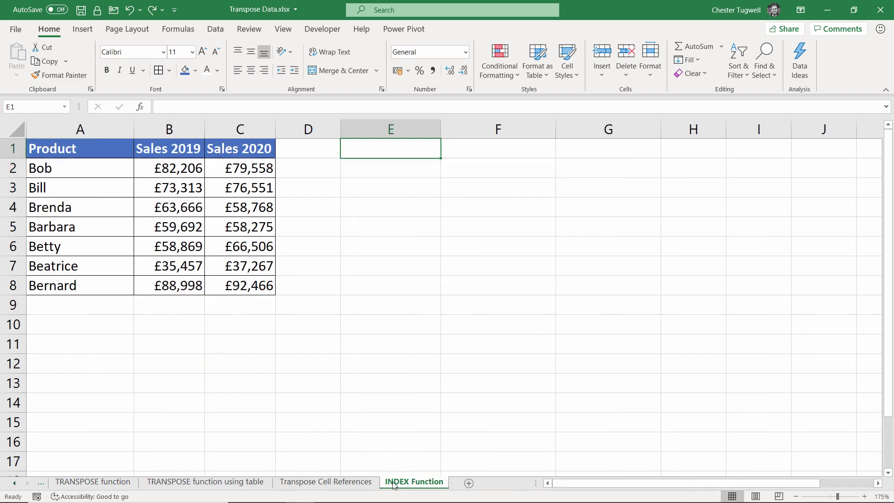
type("=")
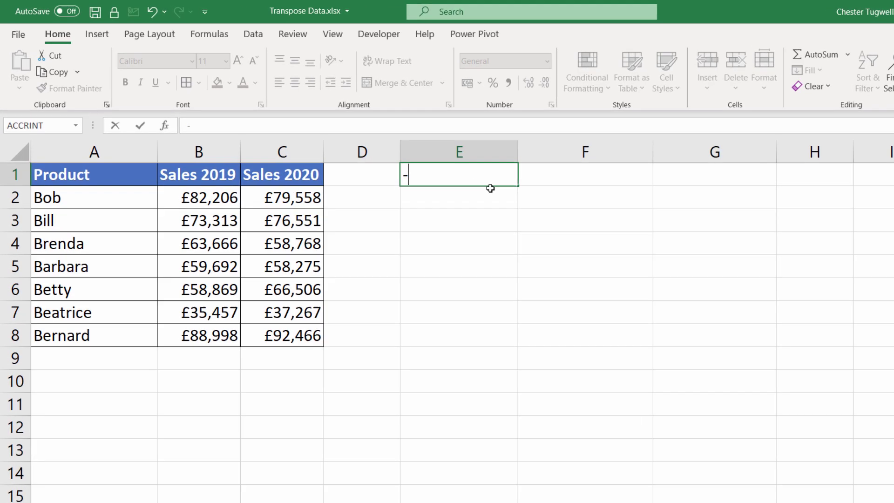
type("ind")
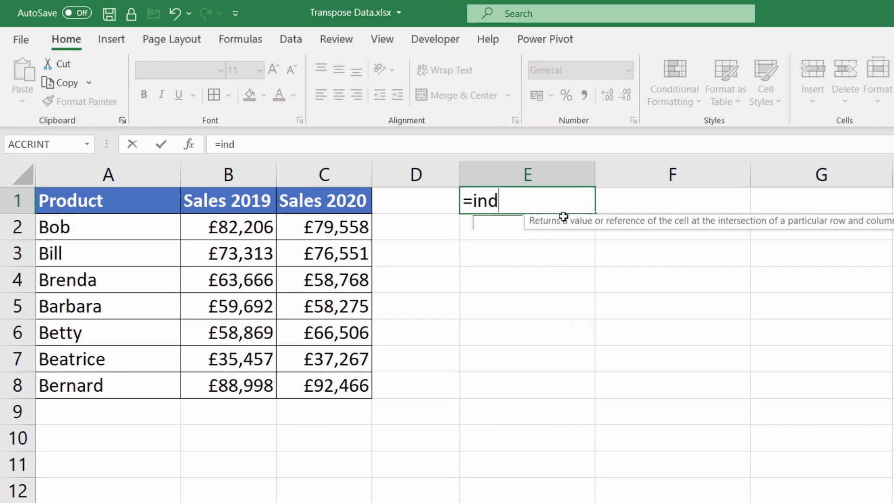
type("ex(")
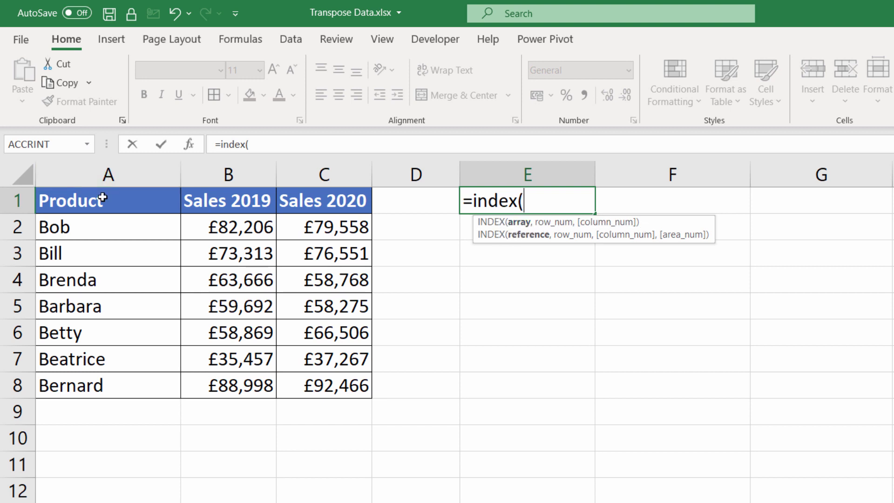
left_click_drag(100, 199, 316, 376)
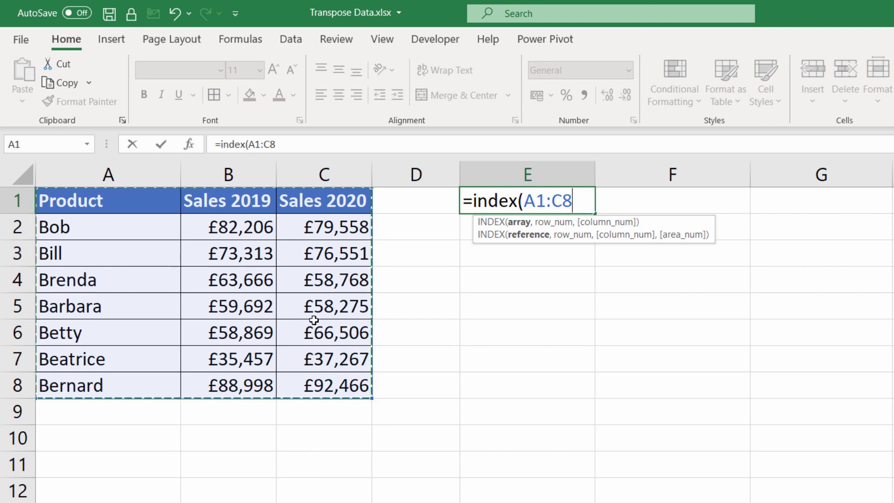
type(", ")
type(",1,1")
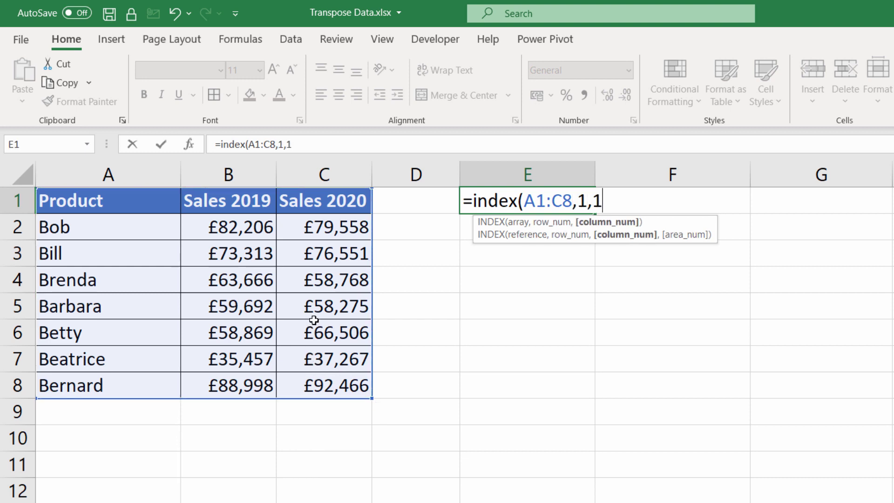
type(")")
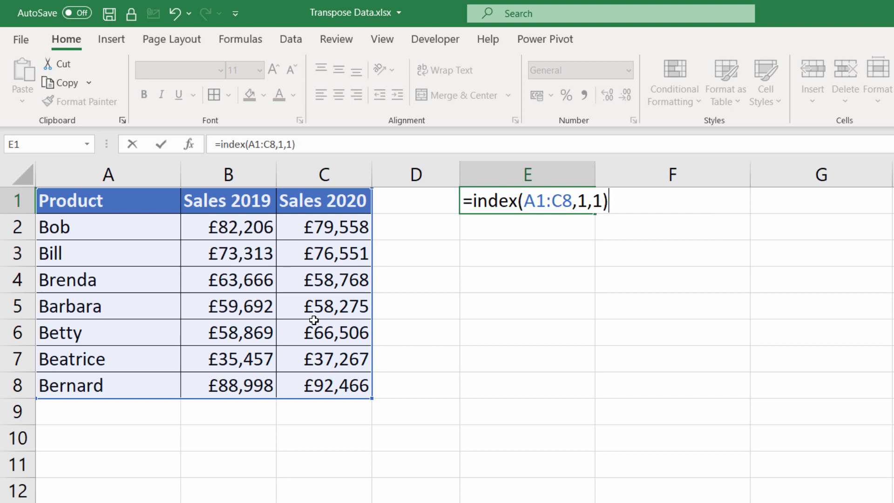
key("Return")
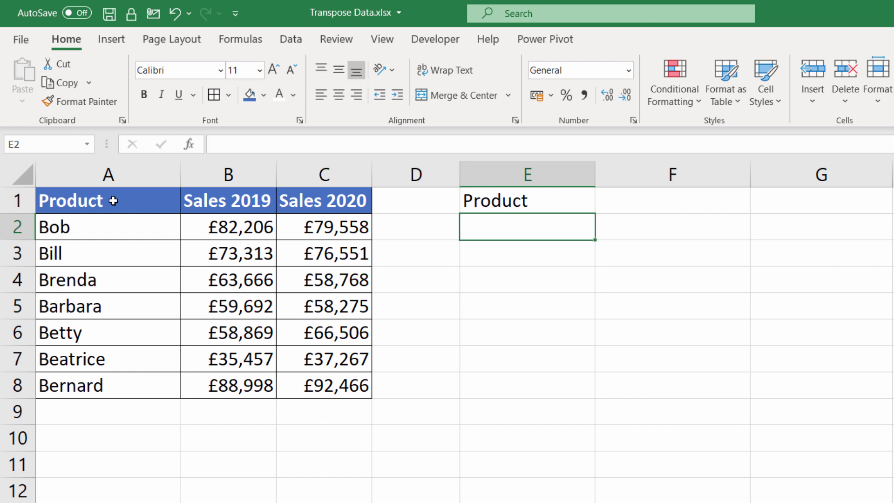
double_click(516, 201)
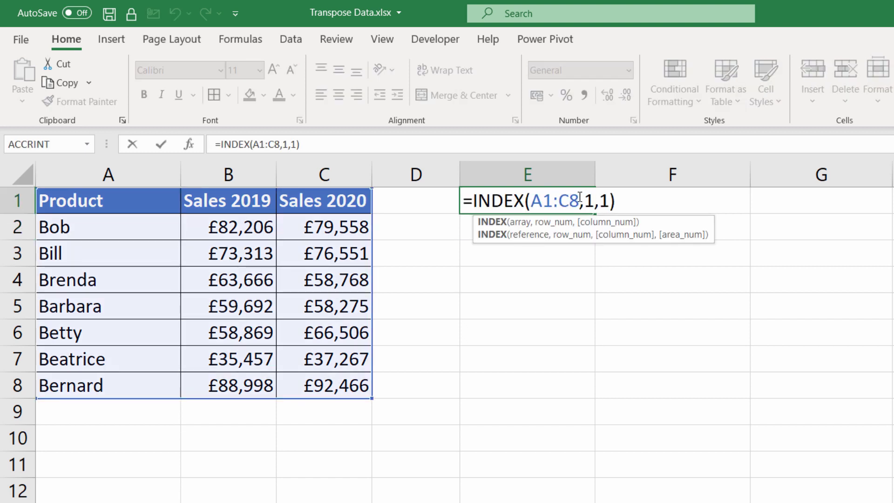
left_click_drag(580, 198, 533, 201)
key("F4")
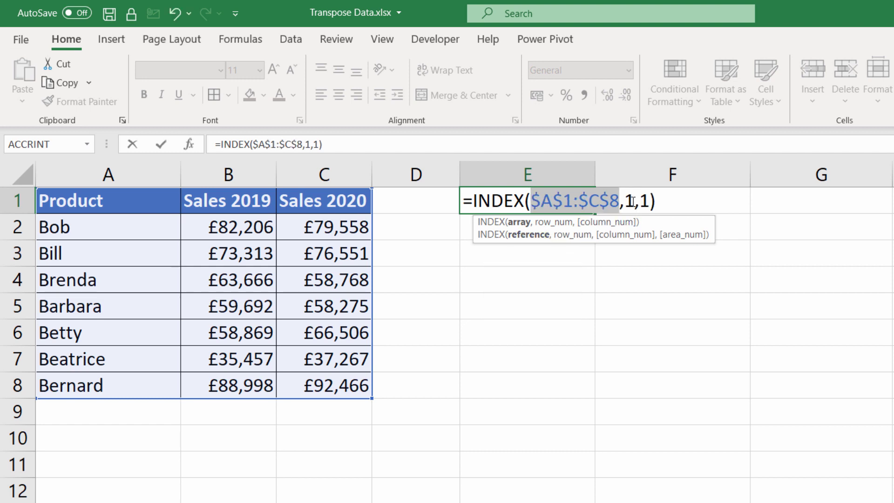
left_click_drag(633, 201, 624, 203)
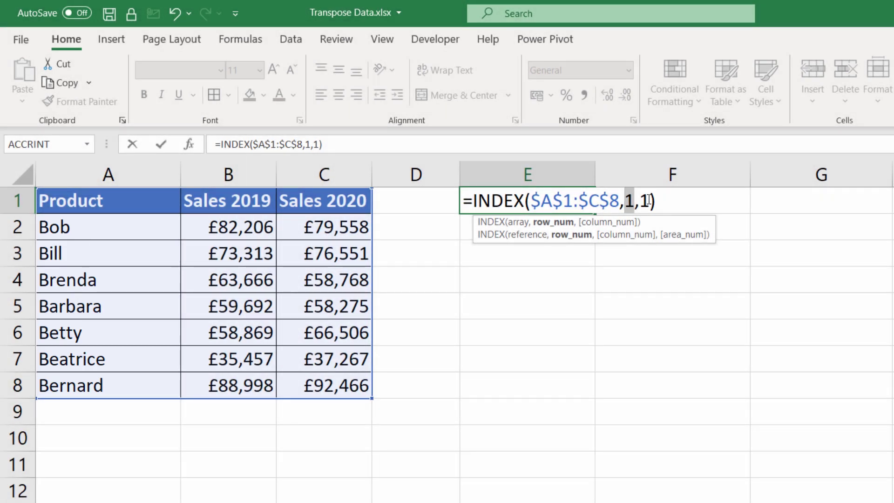
left_click(645, 200)
double_click(644, 200)
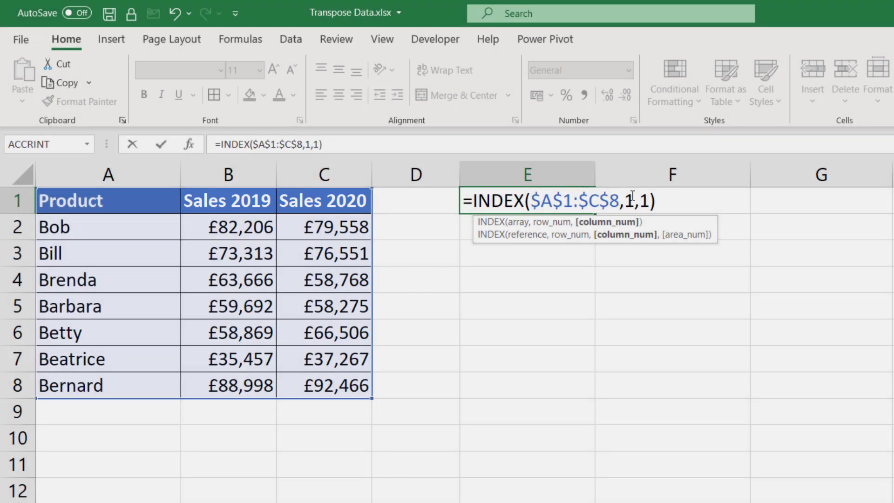
double_click(629, 200)
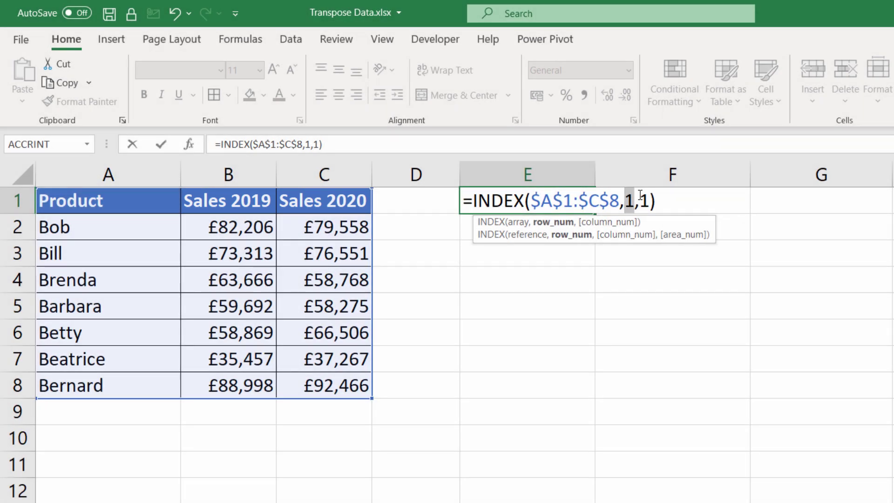
double_click(643, 200)
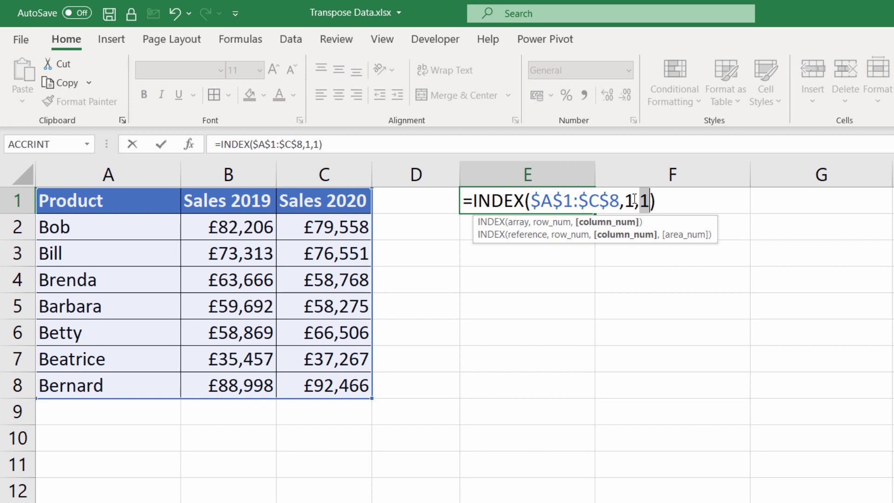
double_click(630, 200)
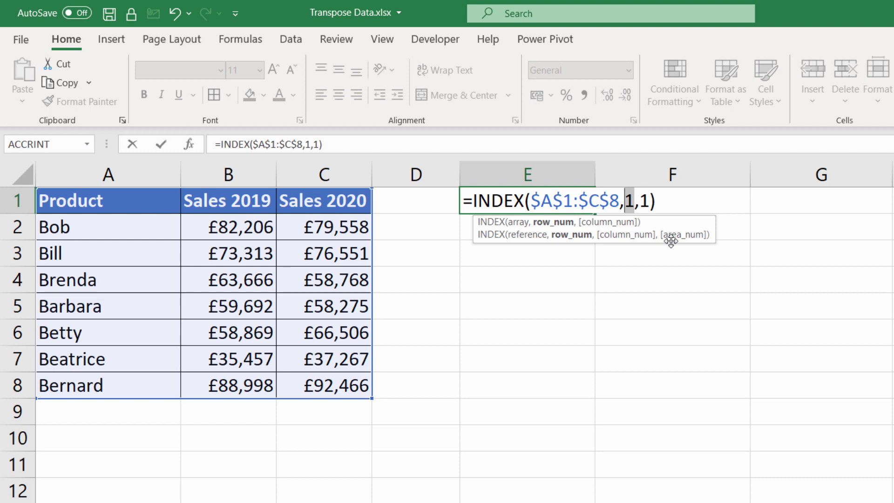
Change E1's INDEX row number to COLUMNS($E$1:E1).
type("columns")
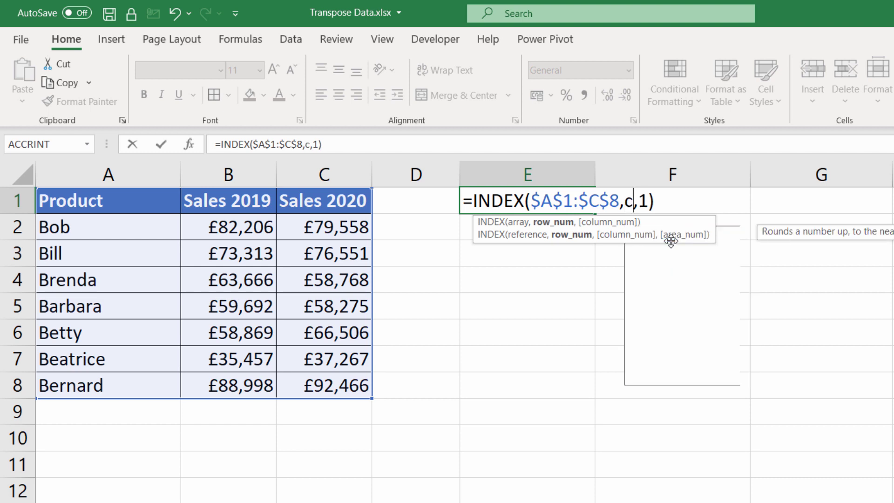
type("(")
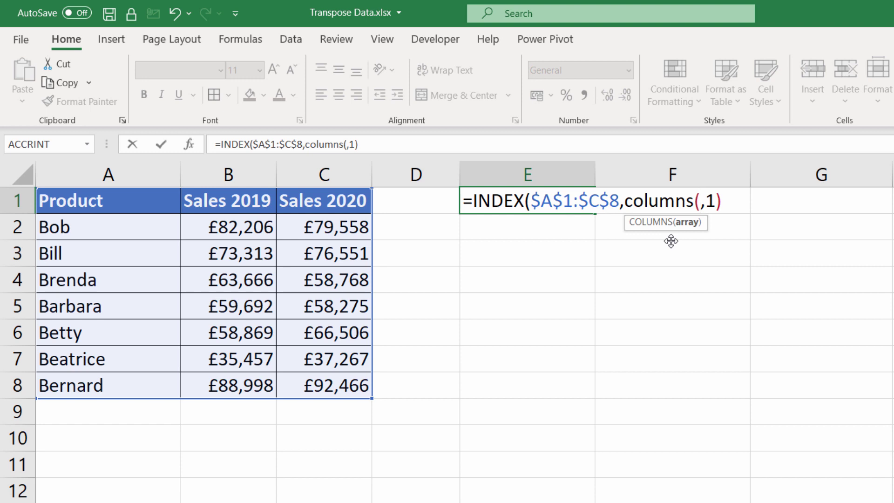
type("e1")
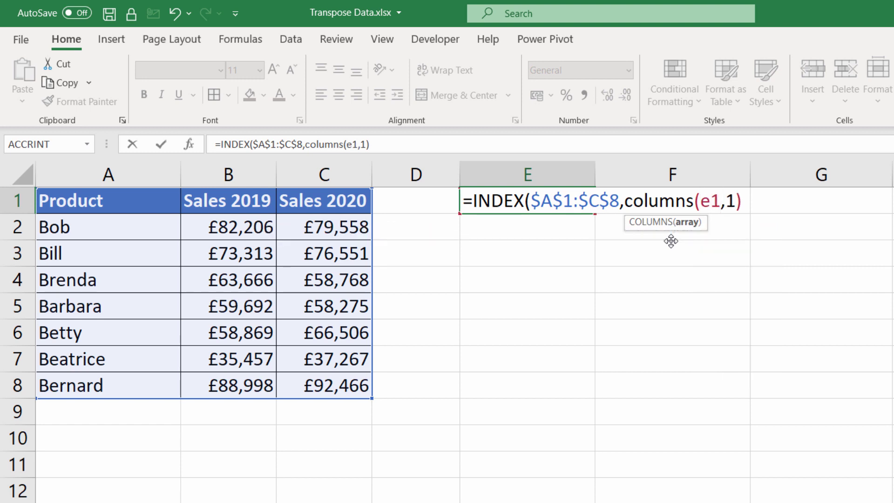
type(":e1")
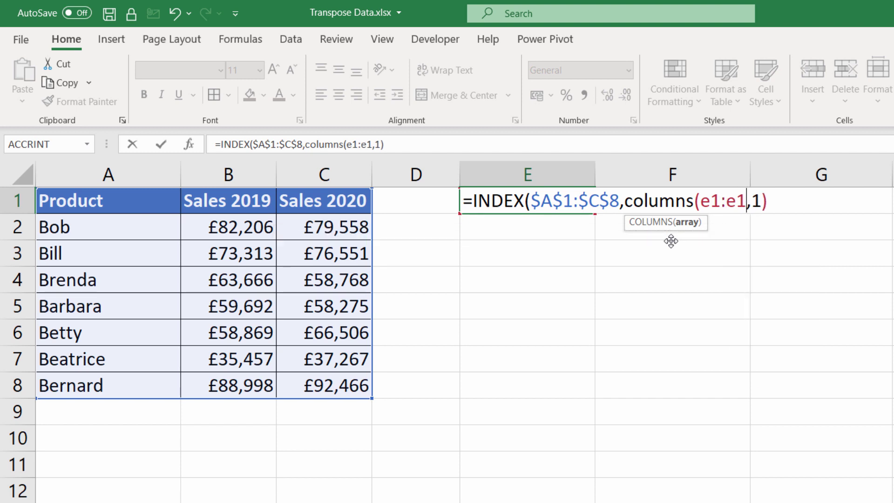
type(")")
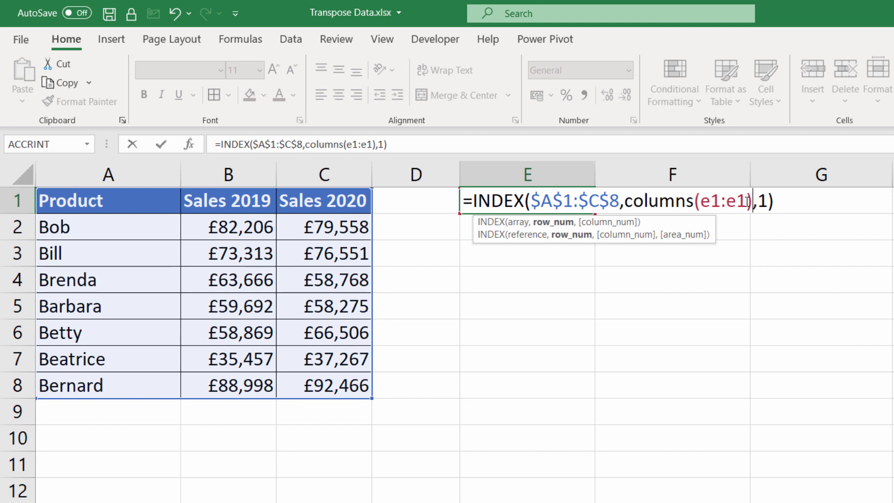
left_click(711, 201)
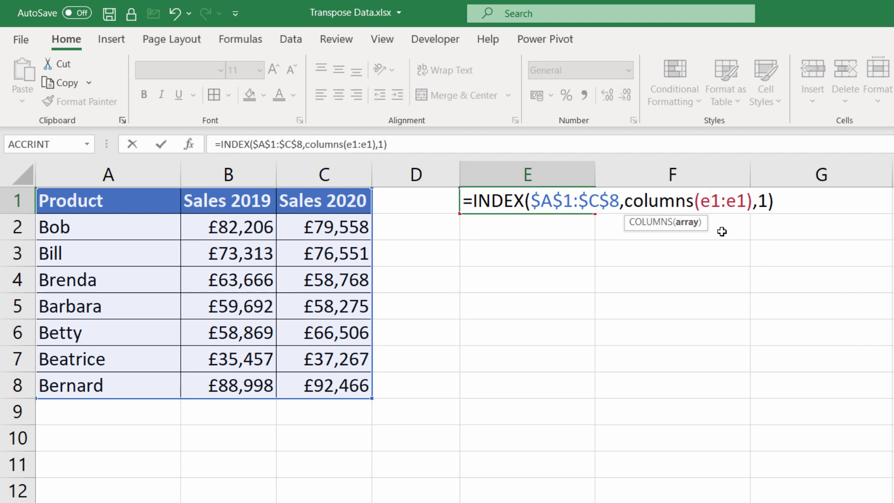
key("F4")
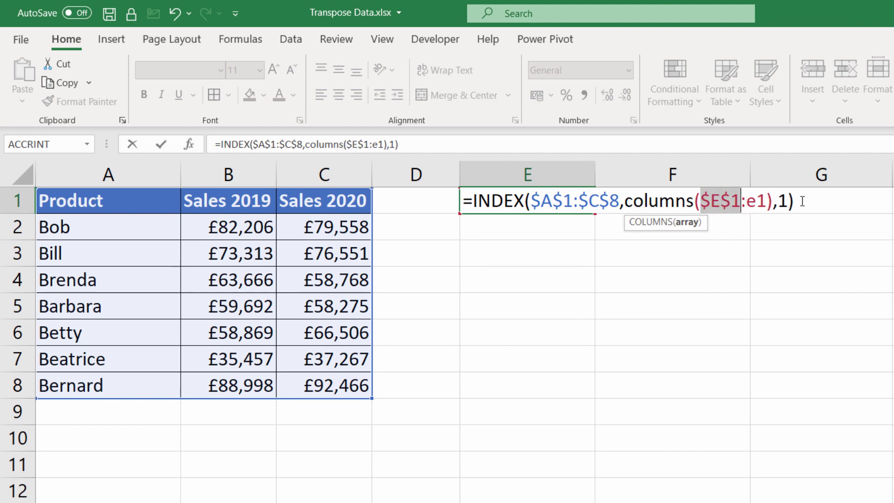
key("Return")
Fill E1's formula across to H1, showing Product, Bob, Bill, Brenda.
left_click(589, 203)
left_click_drag(594, 213, 893, 214)
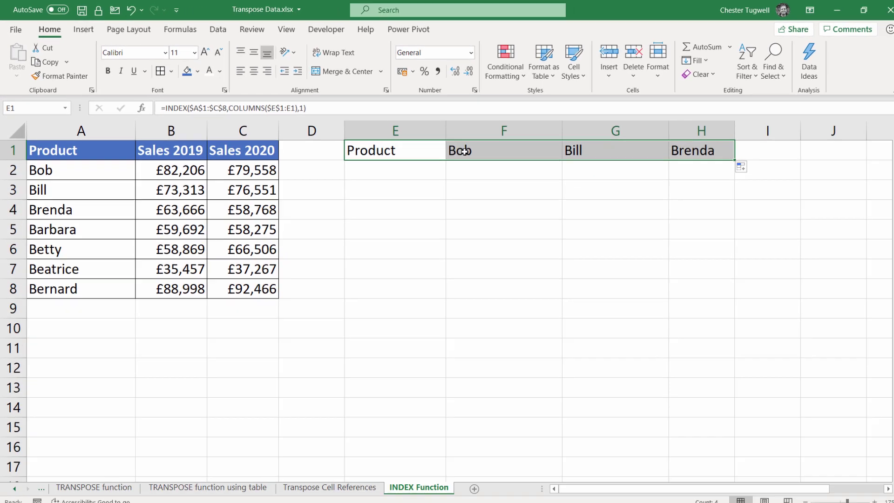
double_click(466, 151)
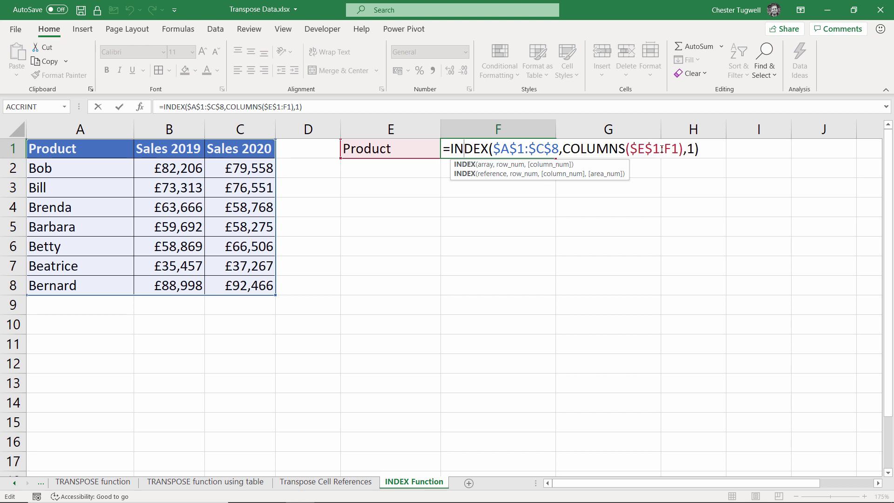
left_click(512, 161)
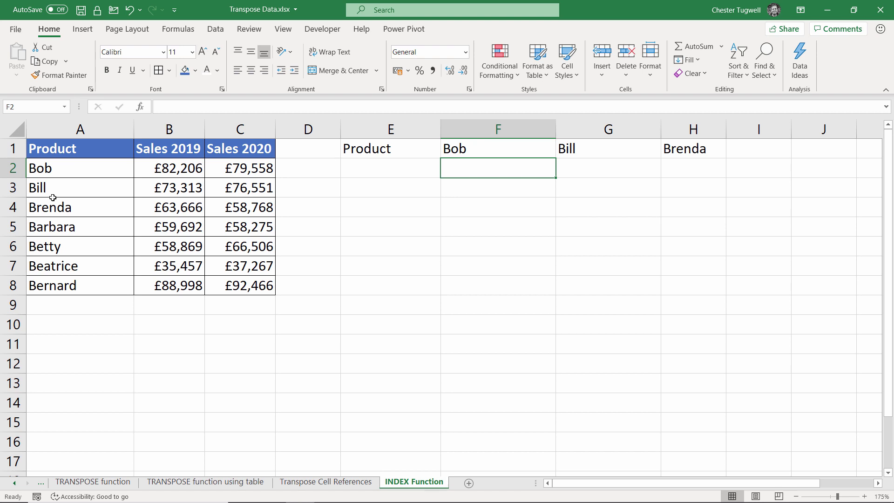
left_click(47, 171)
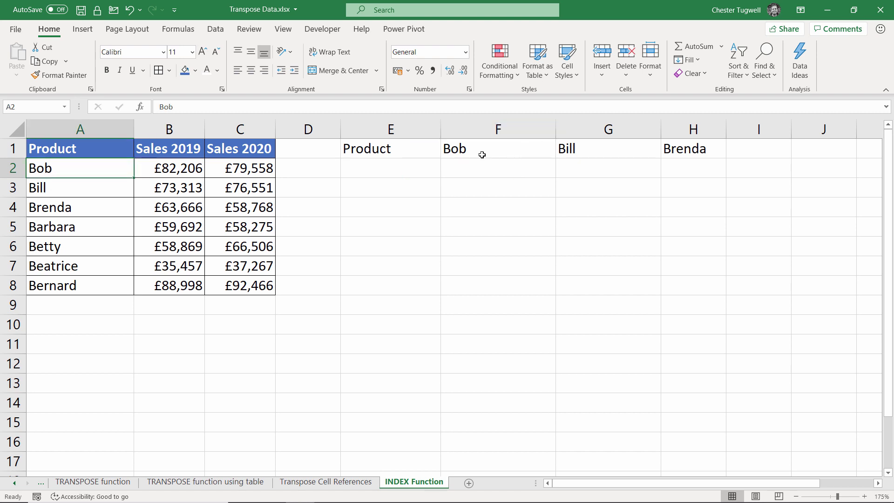
Replace E1's column number 1 with ROWS($E$1:E1), keeping Product as the result.
double_click(391, 149)
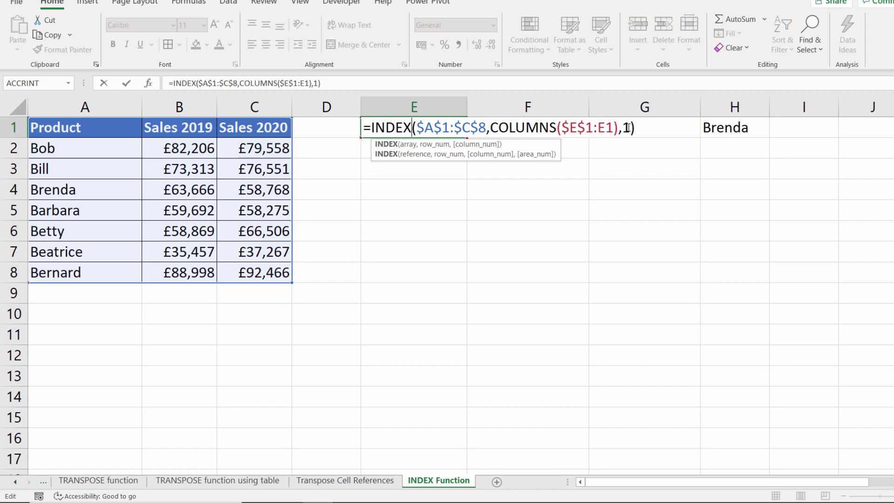
double_click(627, 128)
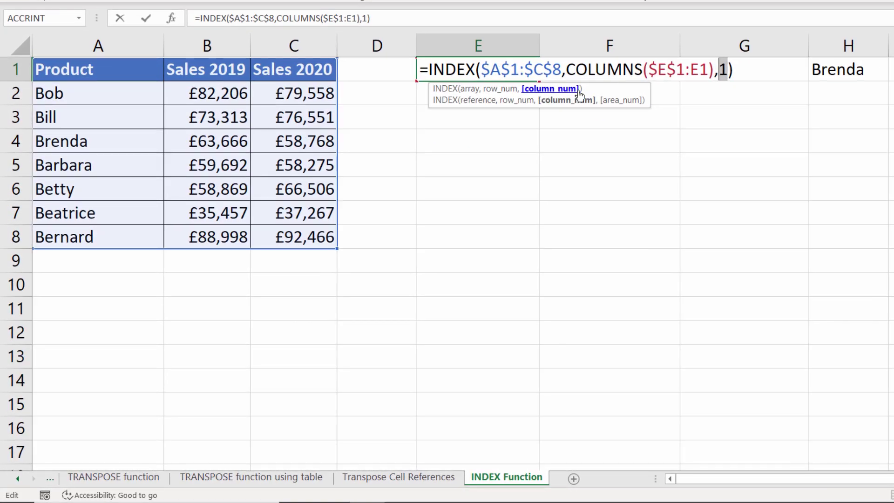
type("rows")
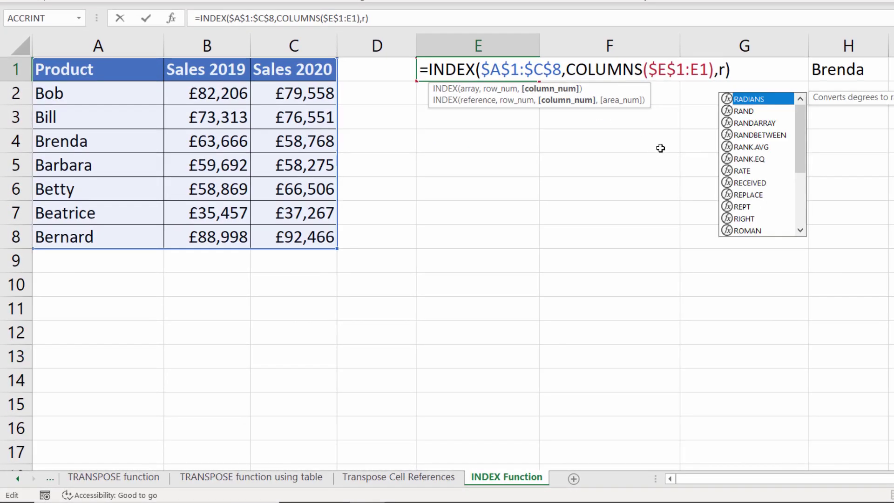
type("(")
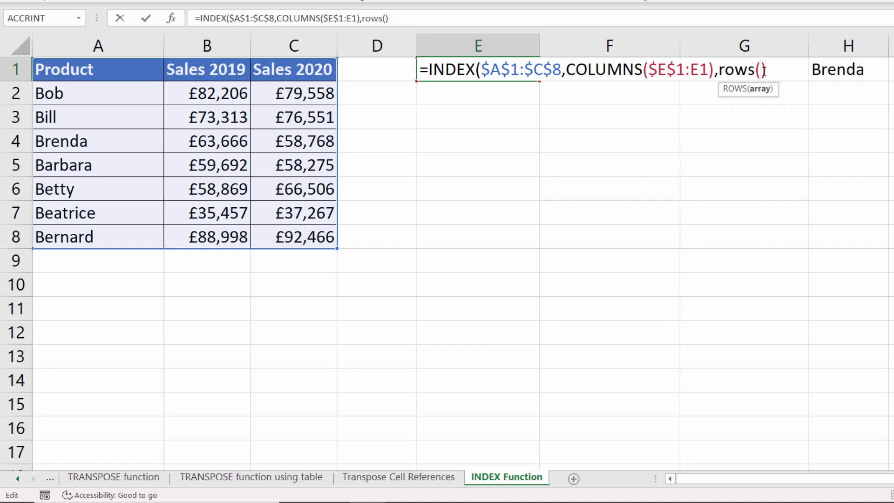
type("e1:e1)")
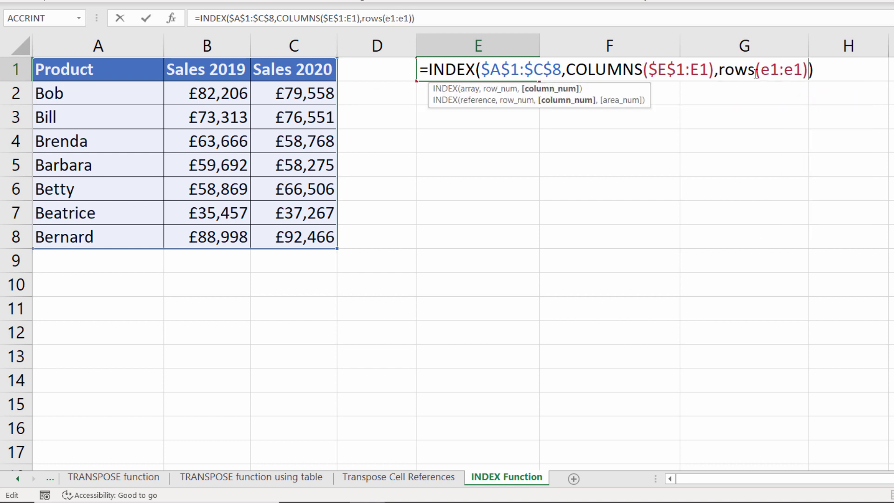
left_click(770, 70)
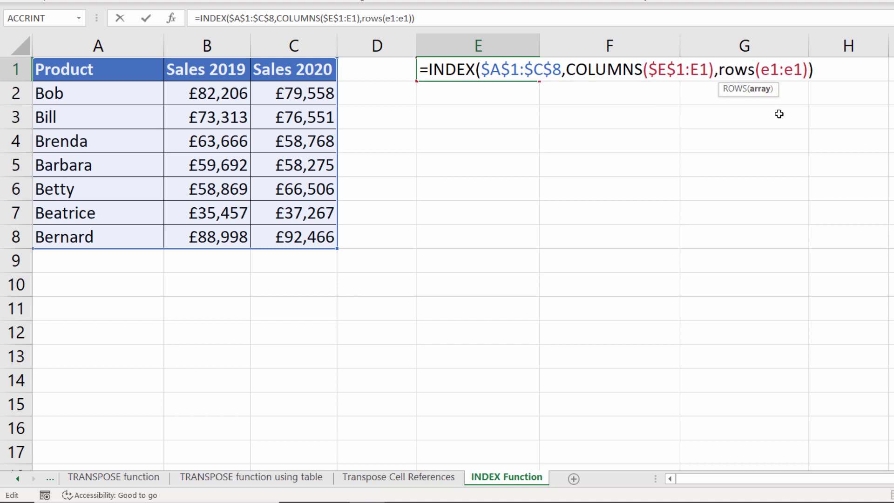
key("F4")
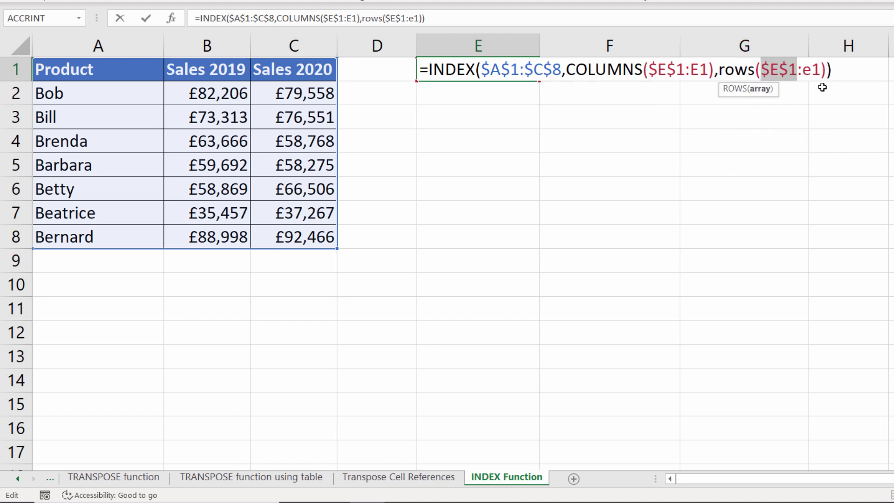
key("Return")
Fill E1's INDEX formula across through L1 and down to row 3, zooming out to fit the columns.
left_click(516, 70)
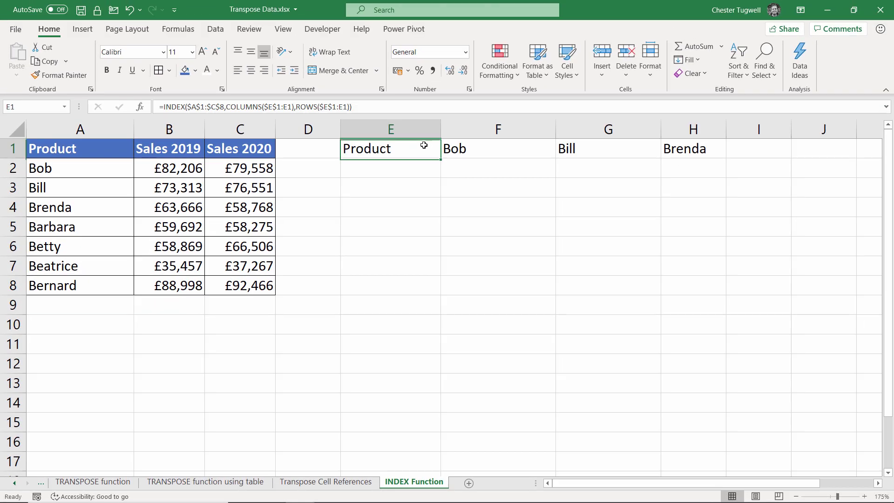
left_click_drag(441, 158, 844, 152)
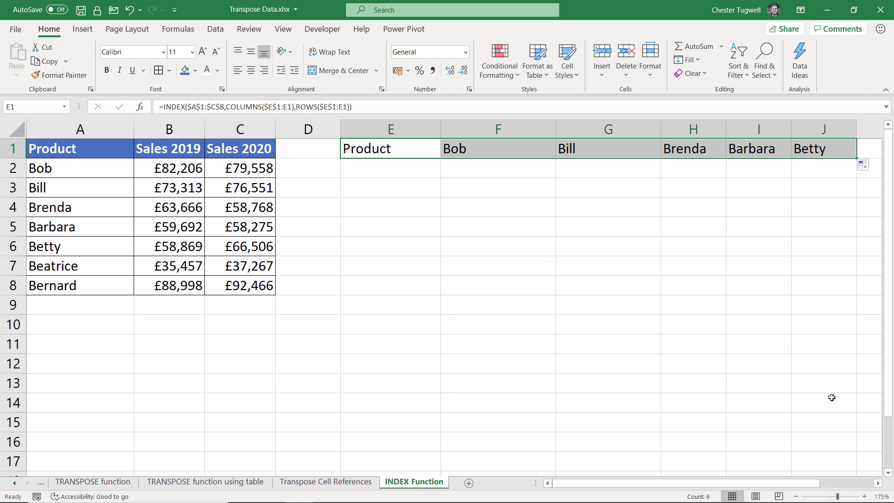
left_click(796, 496)
left_click(796, 496)
left_click(796, 496)
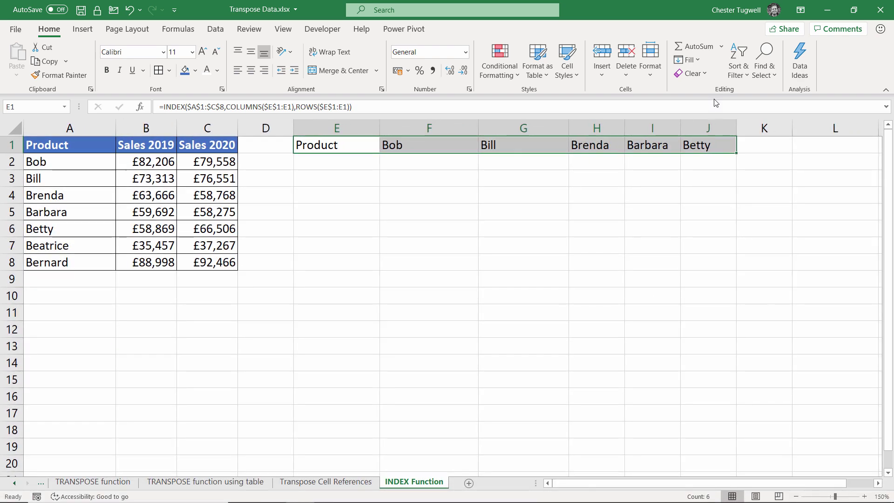
left_click_drag(733, 154, 876, 186)
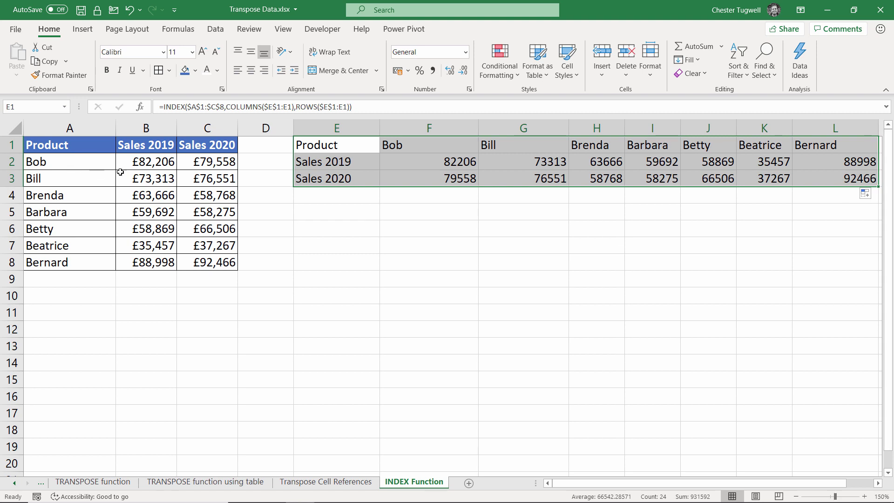
Replace the name in source cell A2 so transposed cell F1 updates to match.
left_click(81, 166)
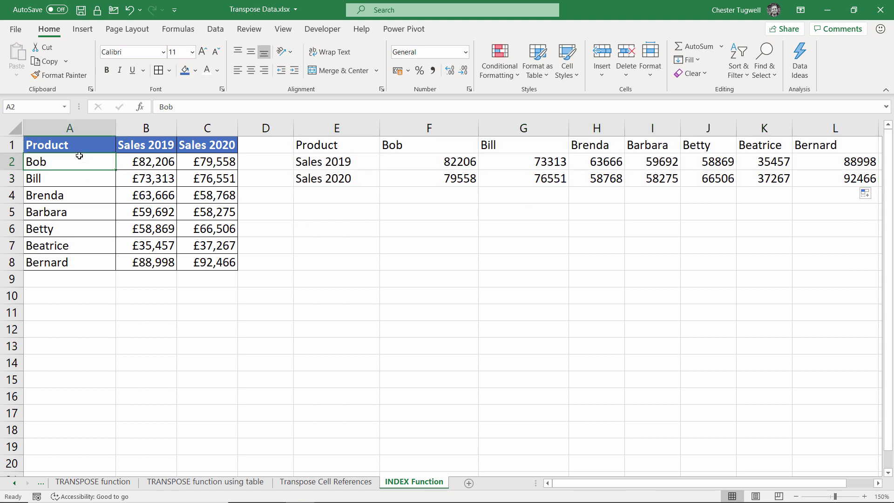
type("Keith")
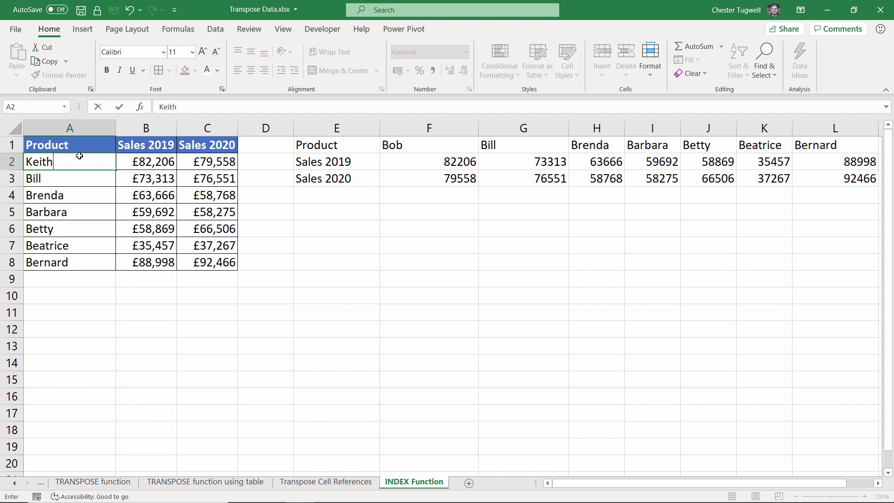
key("Return")
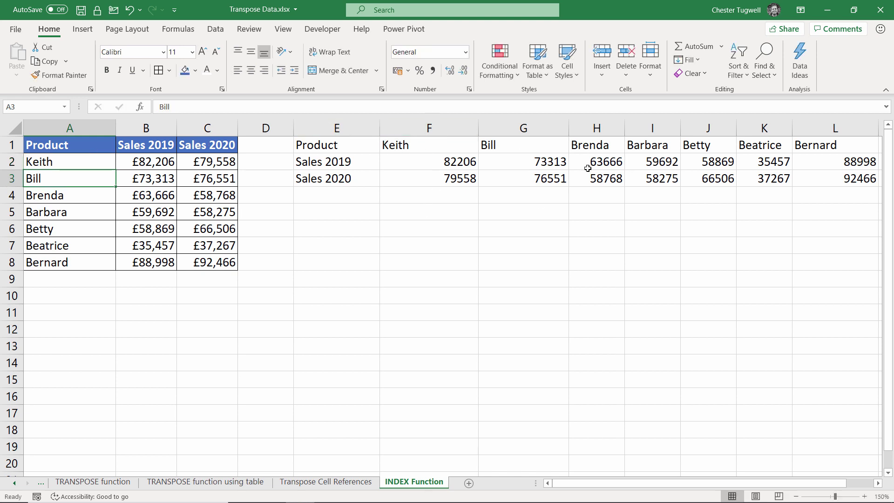